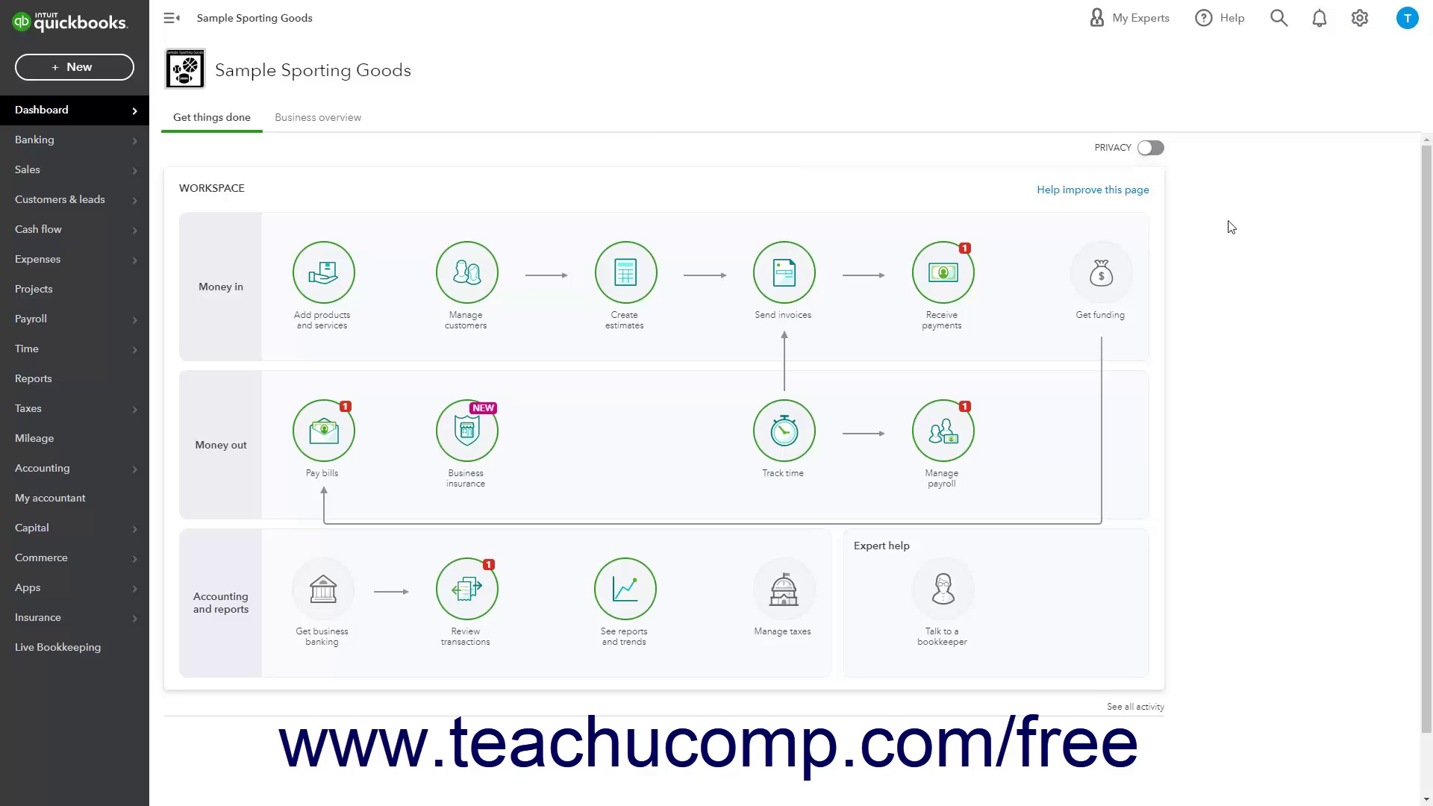
Open the Reports page to list Company Overview, Sales Performance and Expenses Performance.
{"action": "left_click", "coordinate": [107, 395]}
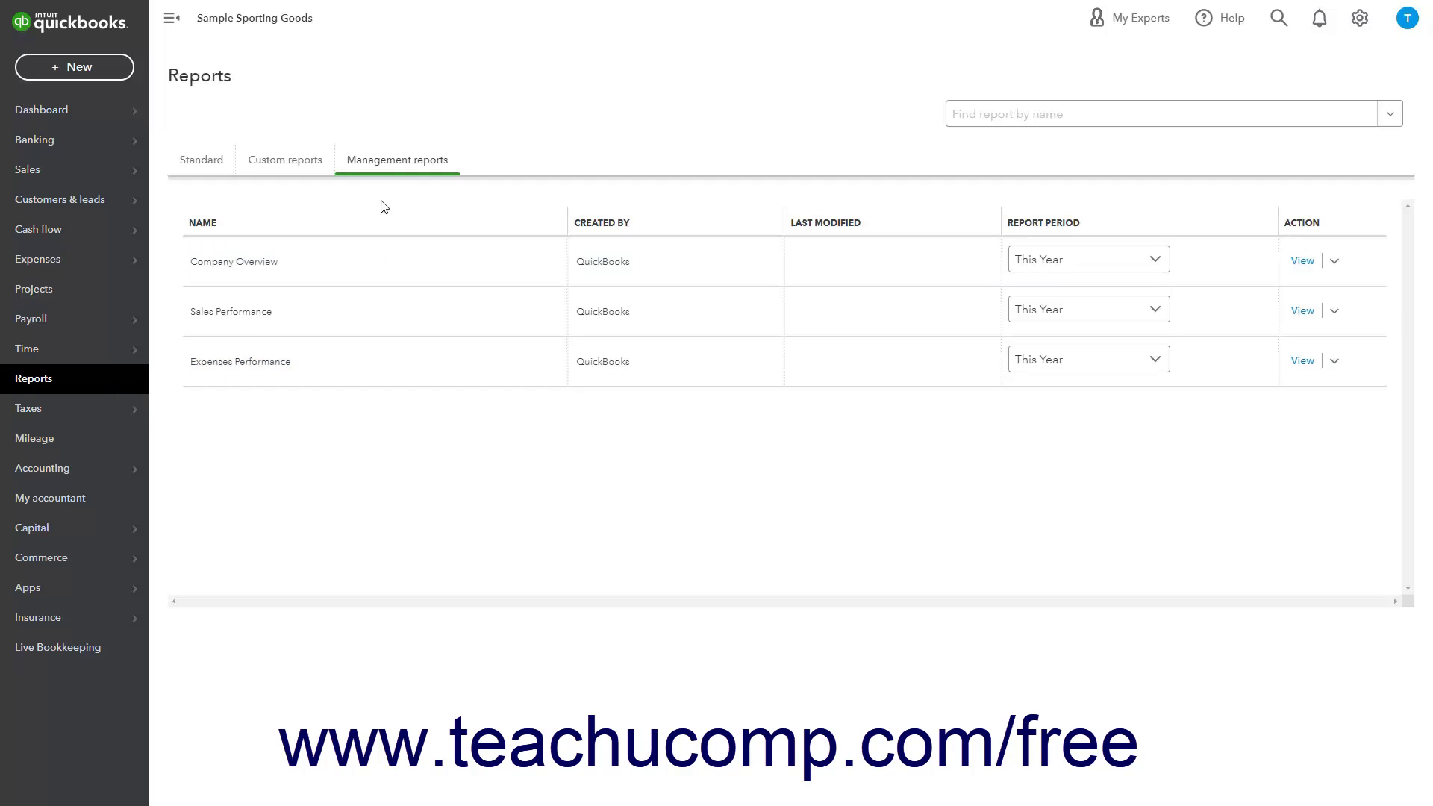
Copy the Company Overview management report to create Company Overview-1.
{"action": "left_click", "coordinate": [393, 166]}
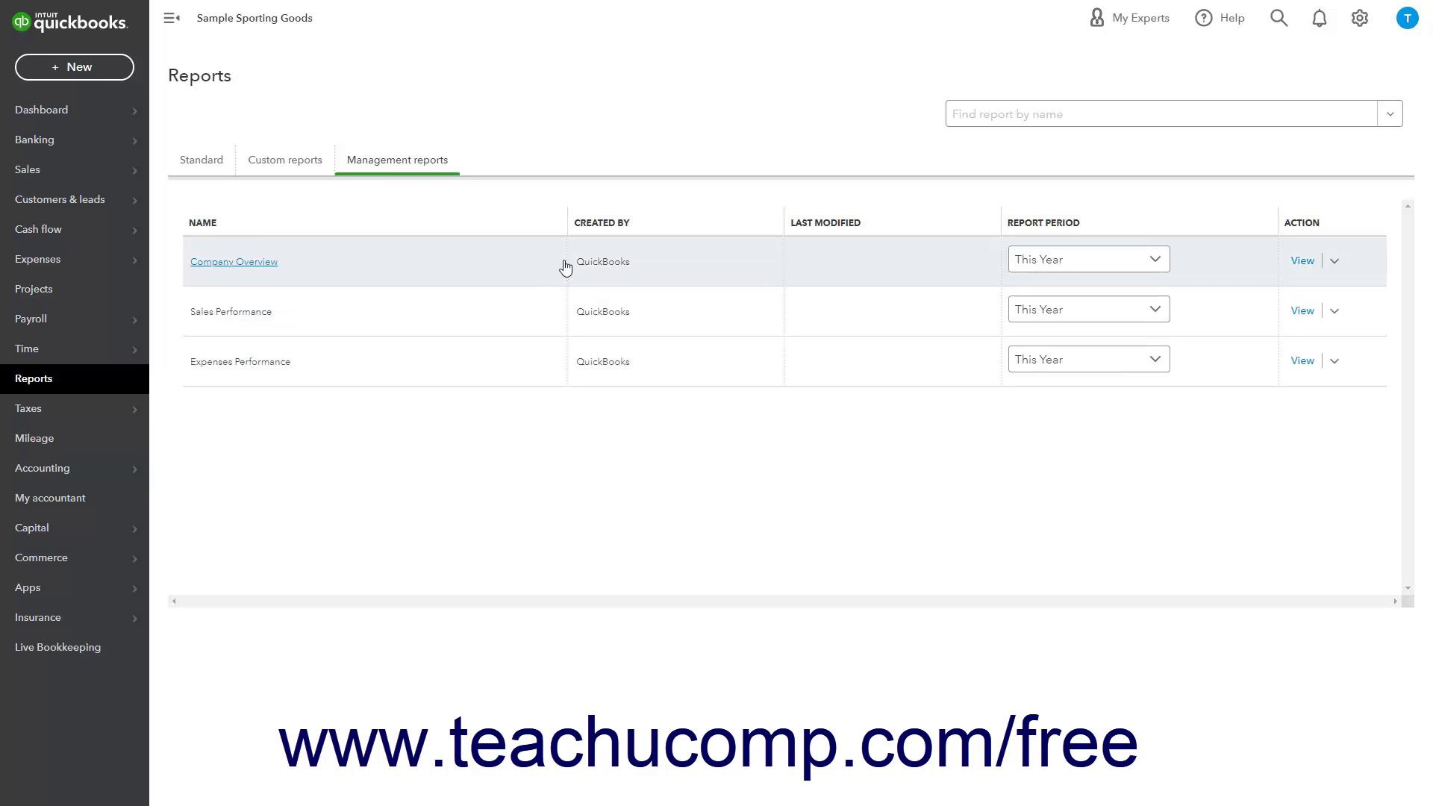
{"action": "left_click", "coordinate": [1336, 261]}
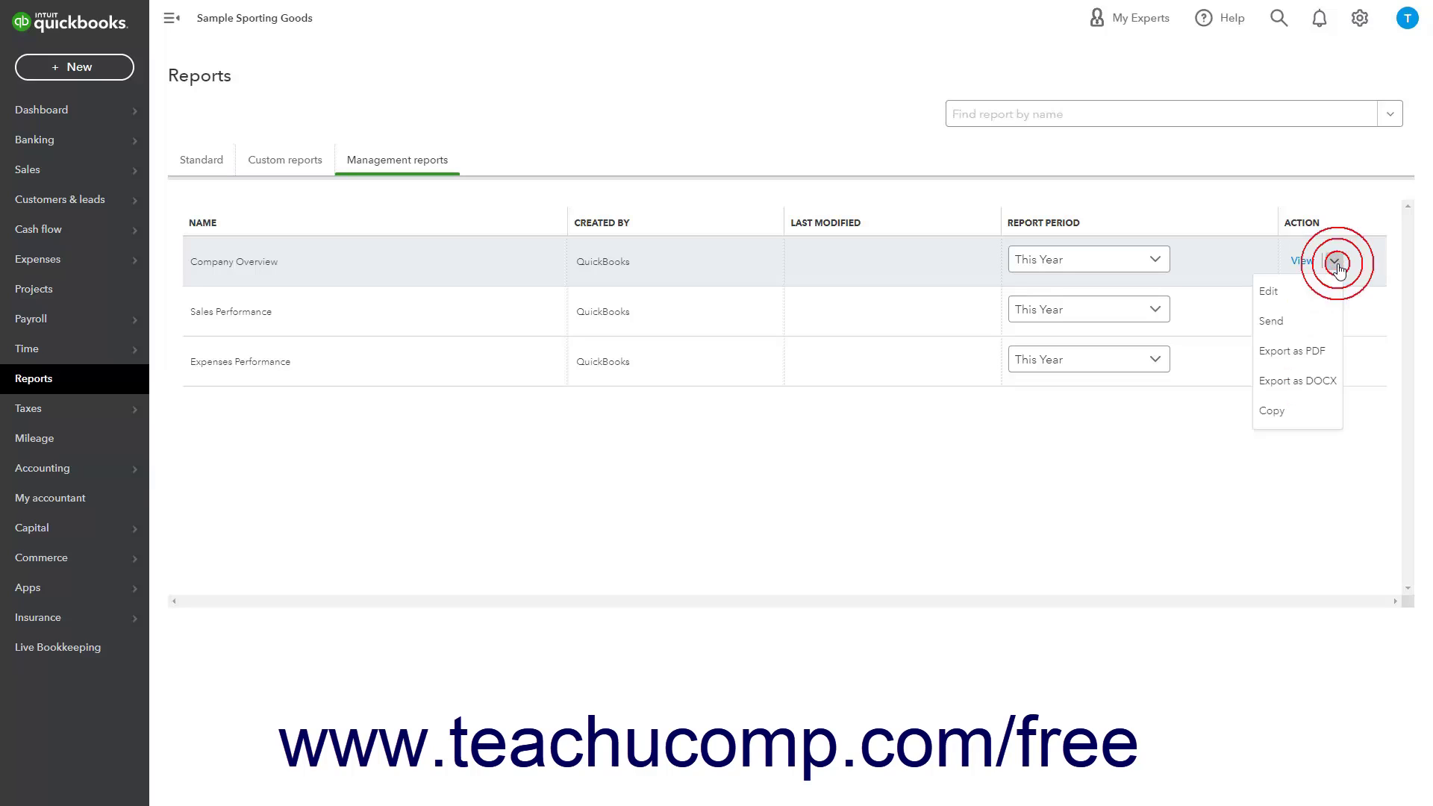
{"action": "left_click", "coordinate": [1301, 413]}
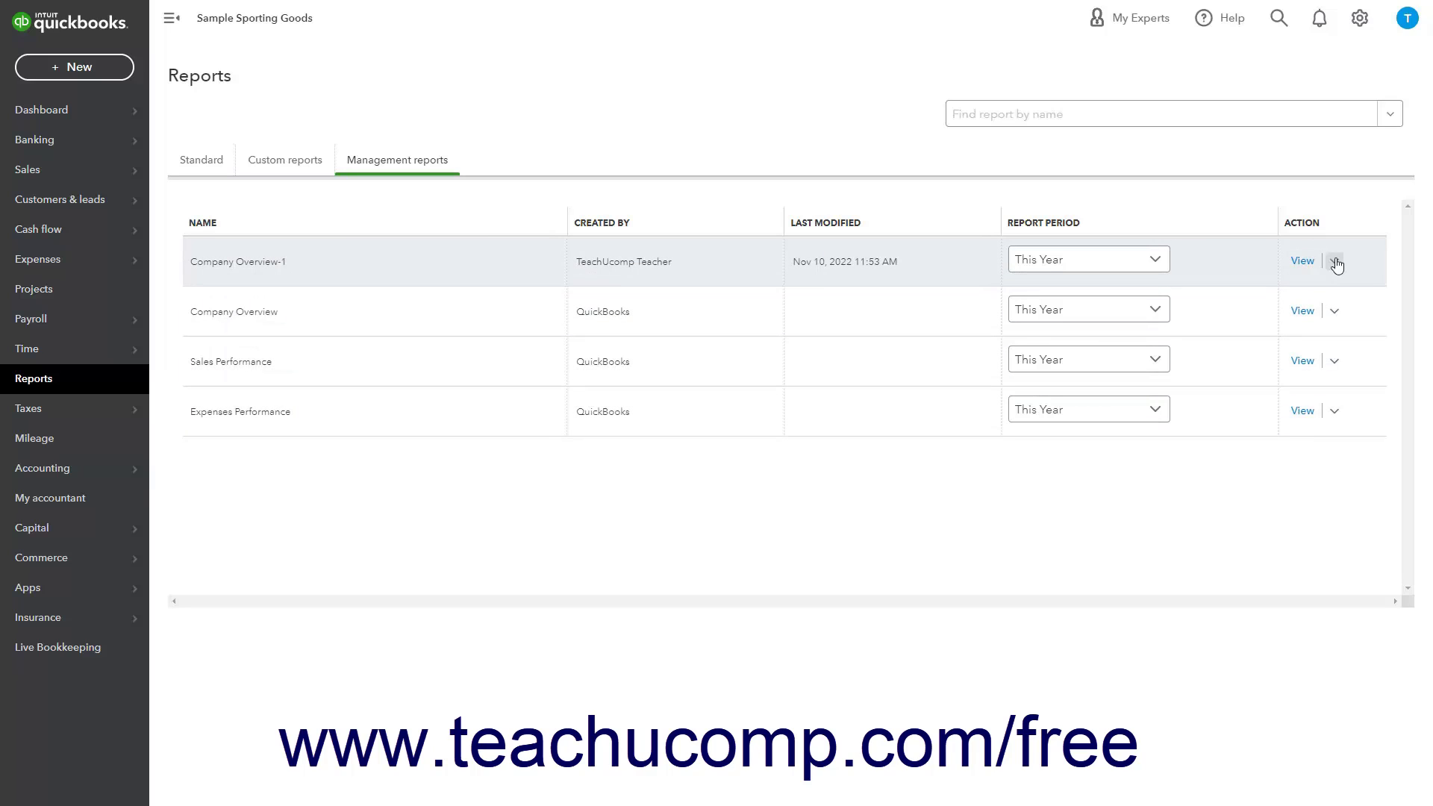
{"action": "left_click", "coordinate": [1334, 262]}
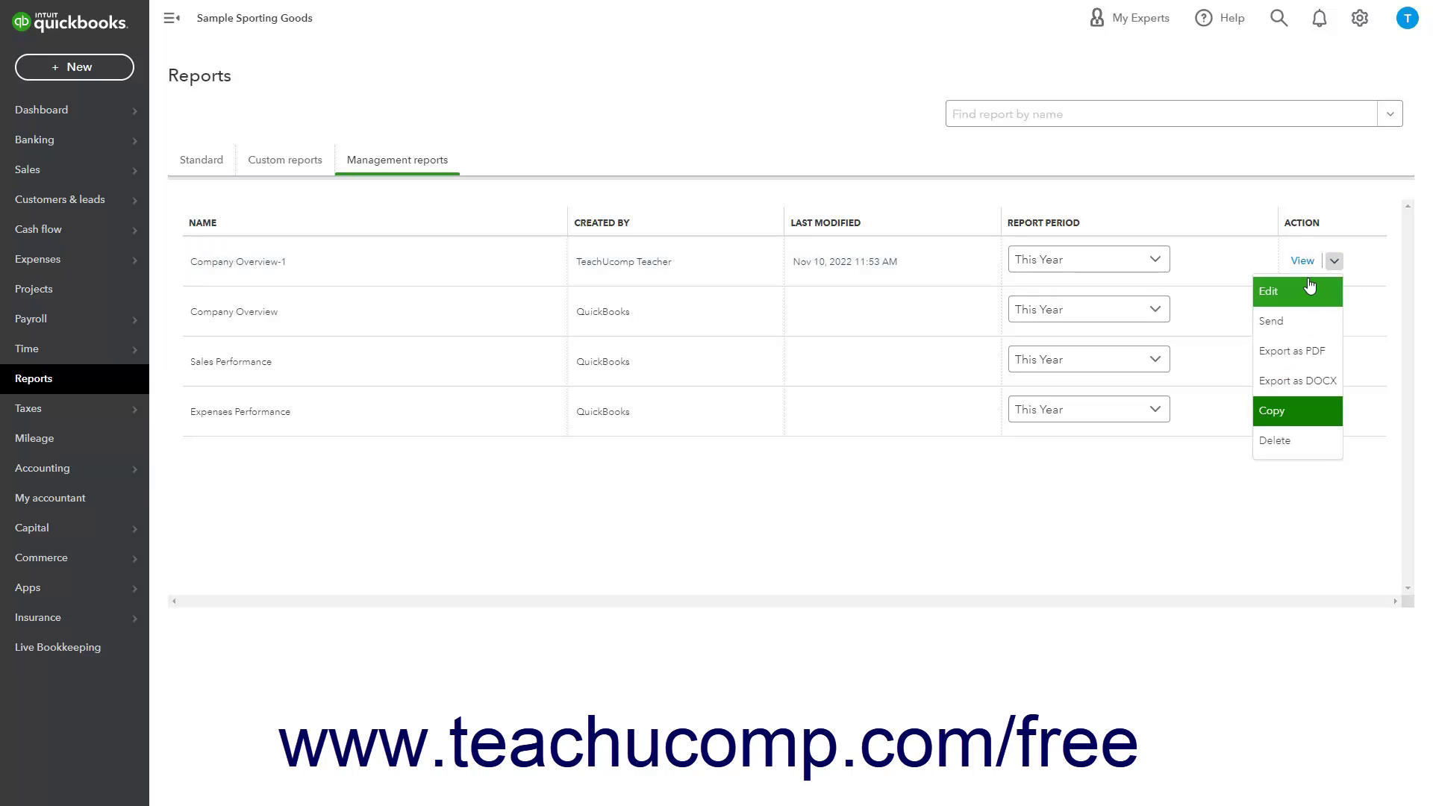
Edit Company Overview-1, renaming it 'My Quarterly Company Overview' with period This Quarter-to-date.
{"action": "left_click", "coordinate": [1309, 285]}
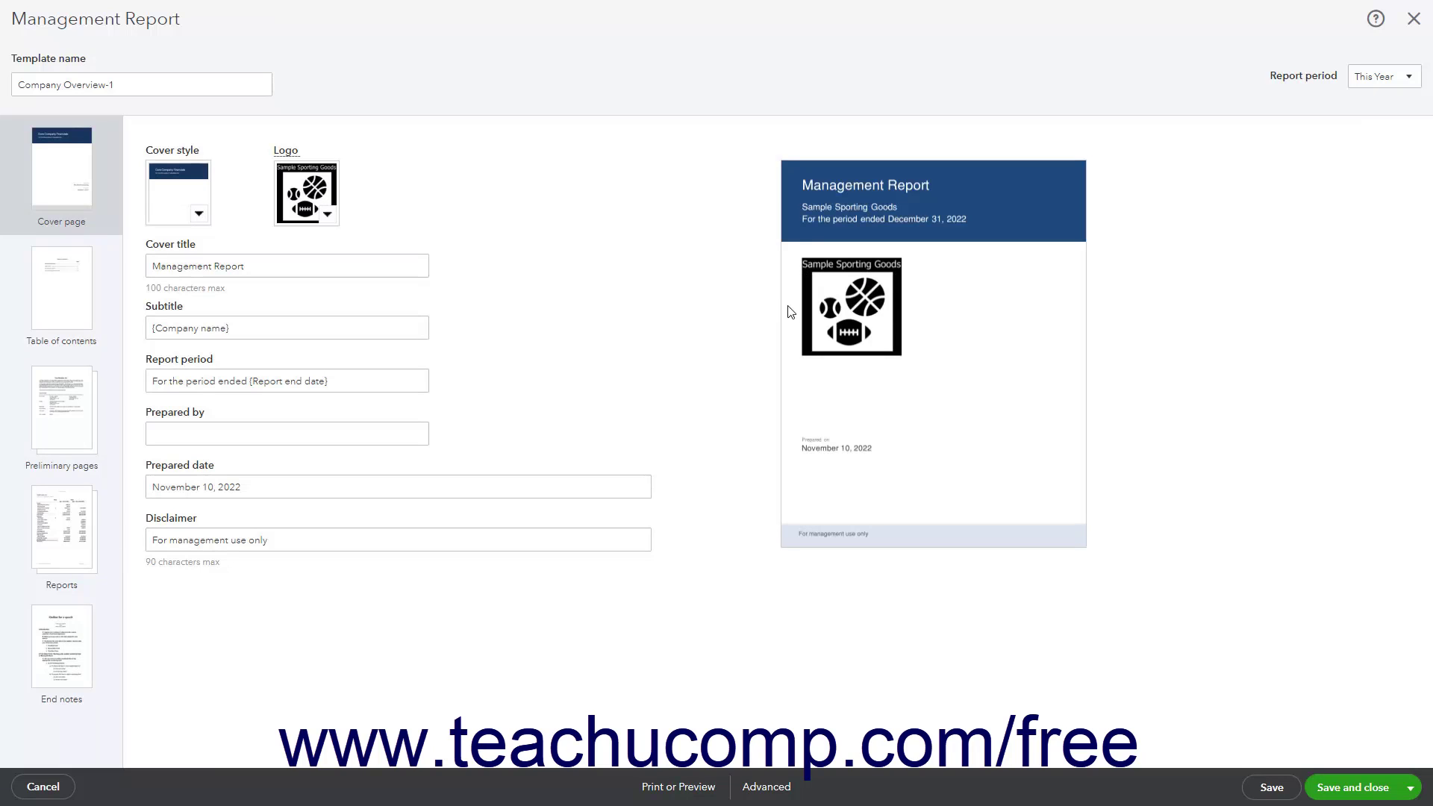
{"action": "left_click", "coordinate": [173, 90]}
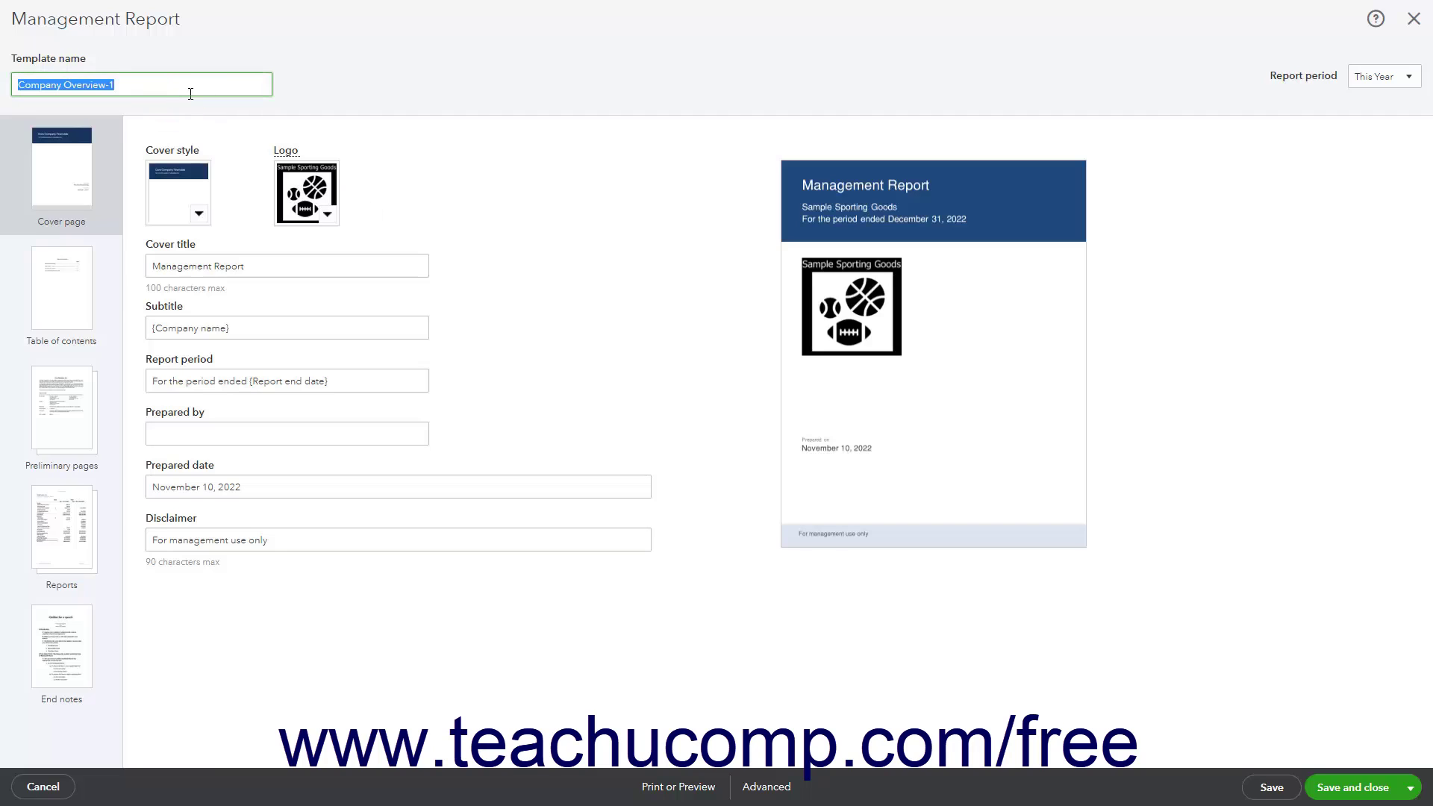
{"action": "key", "text": "Home"}
{"action": "key", "text": "ctrl+a"}
{"action": "type", "text": "My Quarterly Company Overview"}
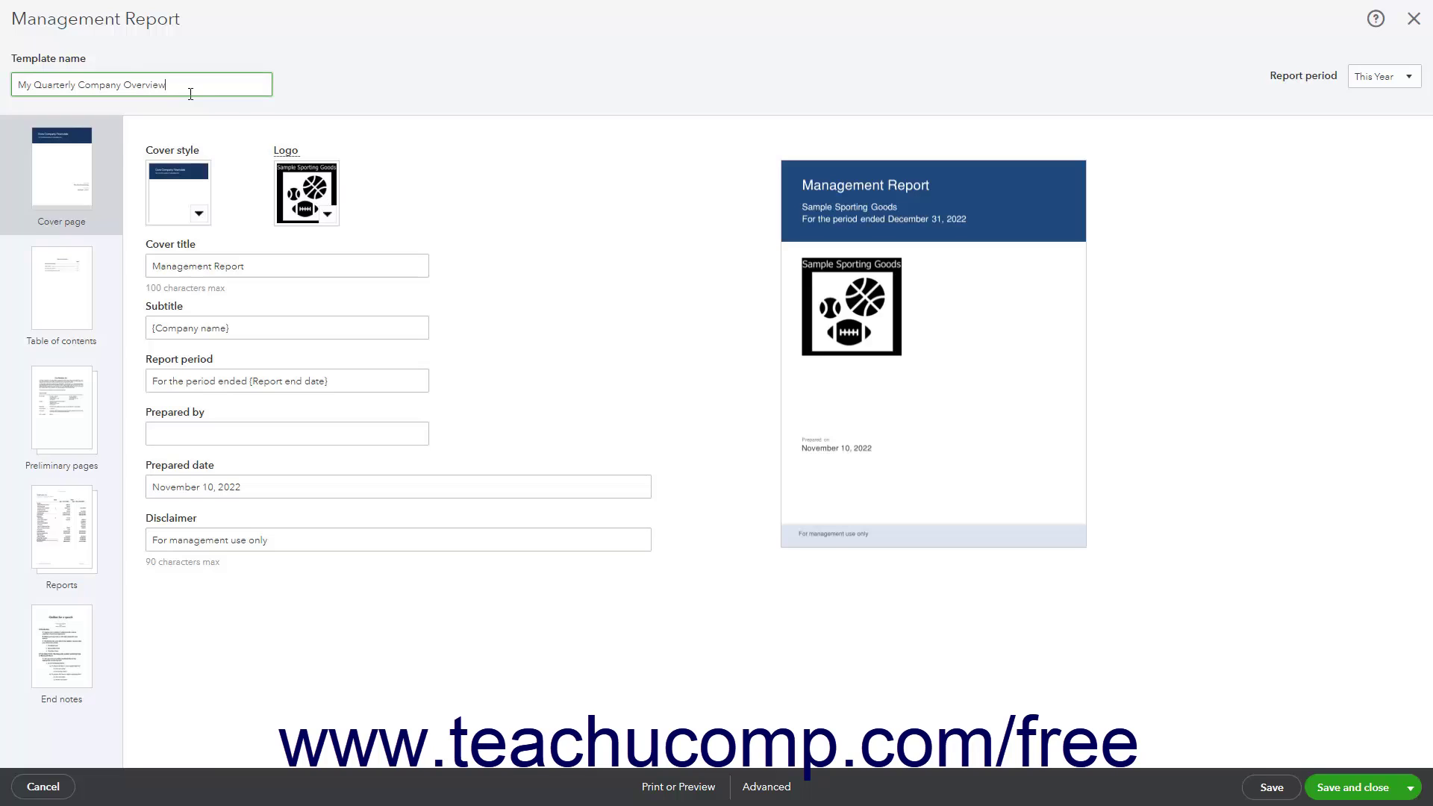
{"action": "left_click", "coordinate": [1409, 79]}
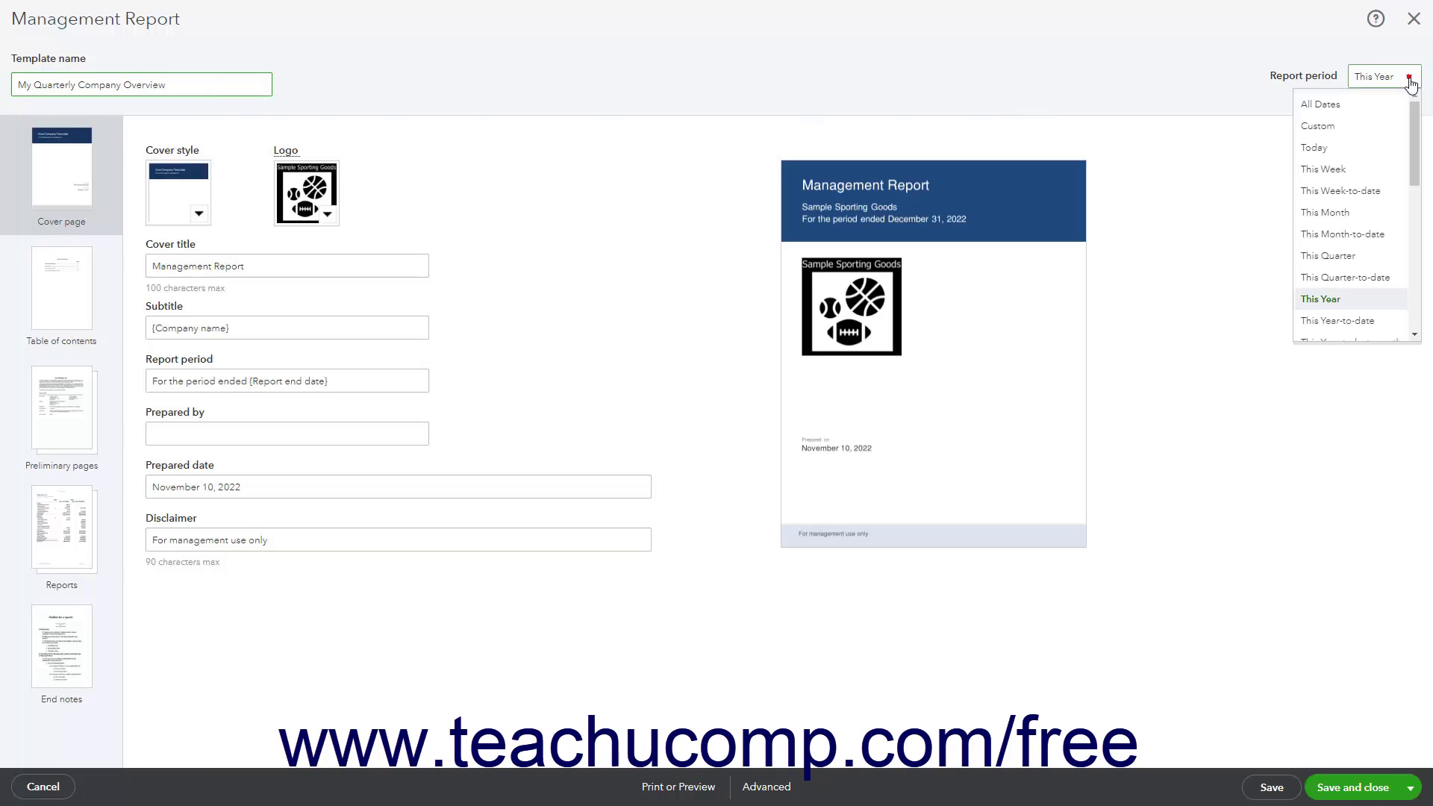
{"action": "left_click", "coordinate": [1357, 277]}
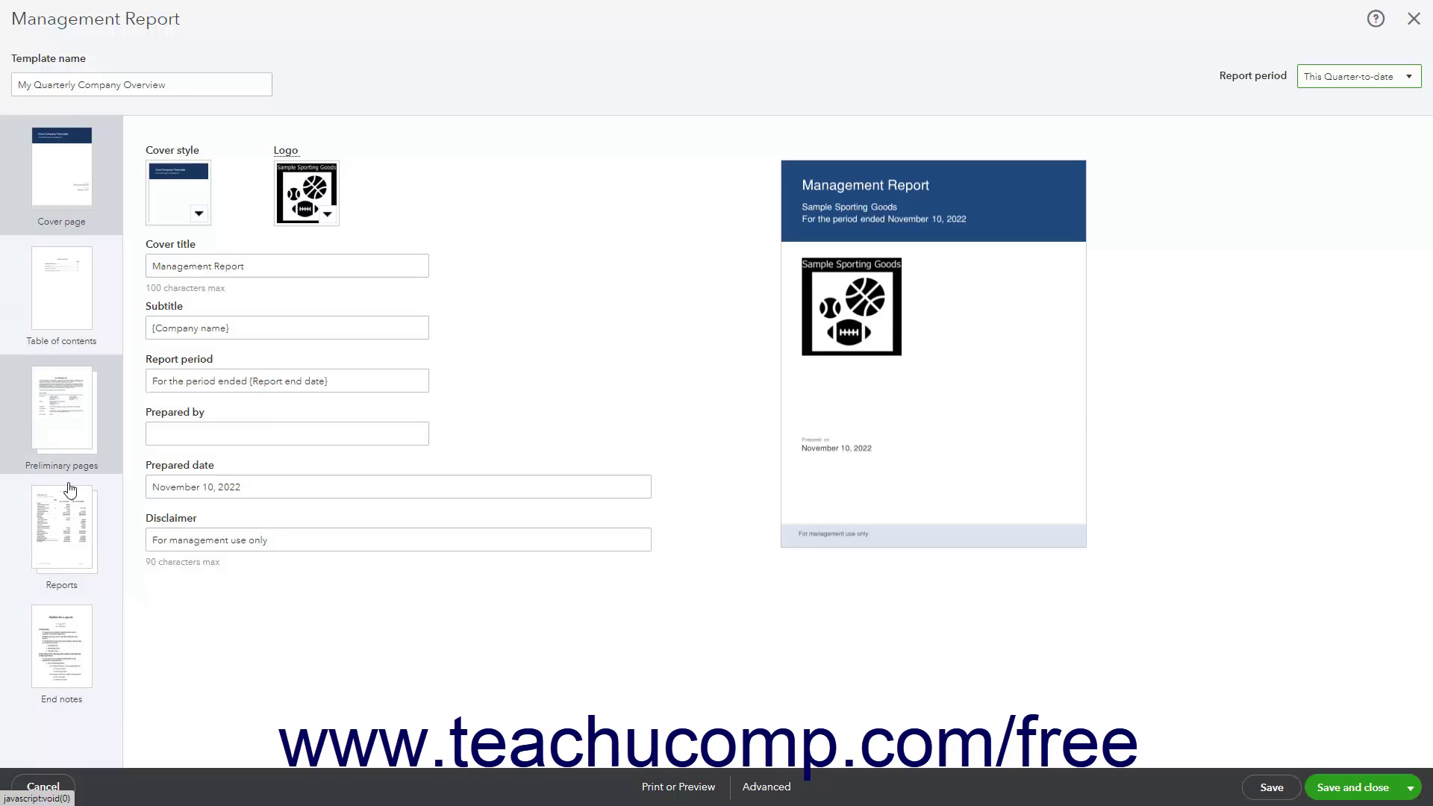
{"action": "left_click", "coordinate": [77, 634]}
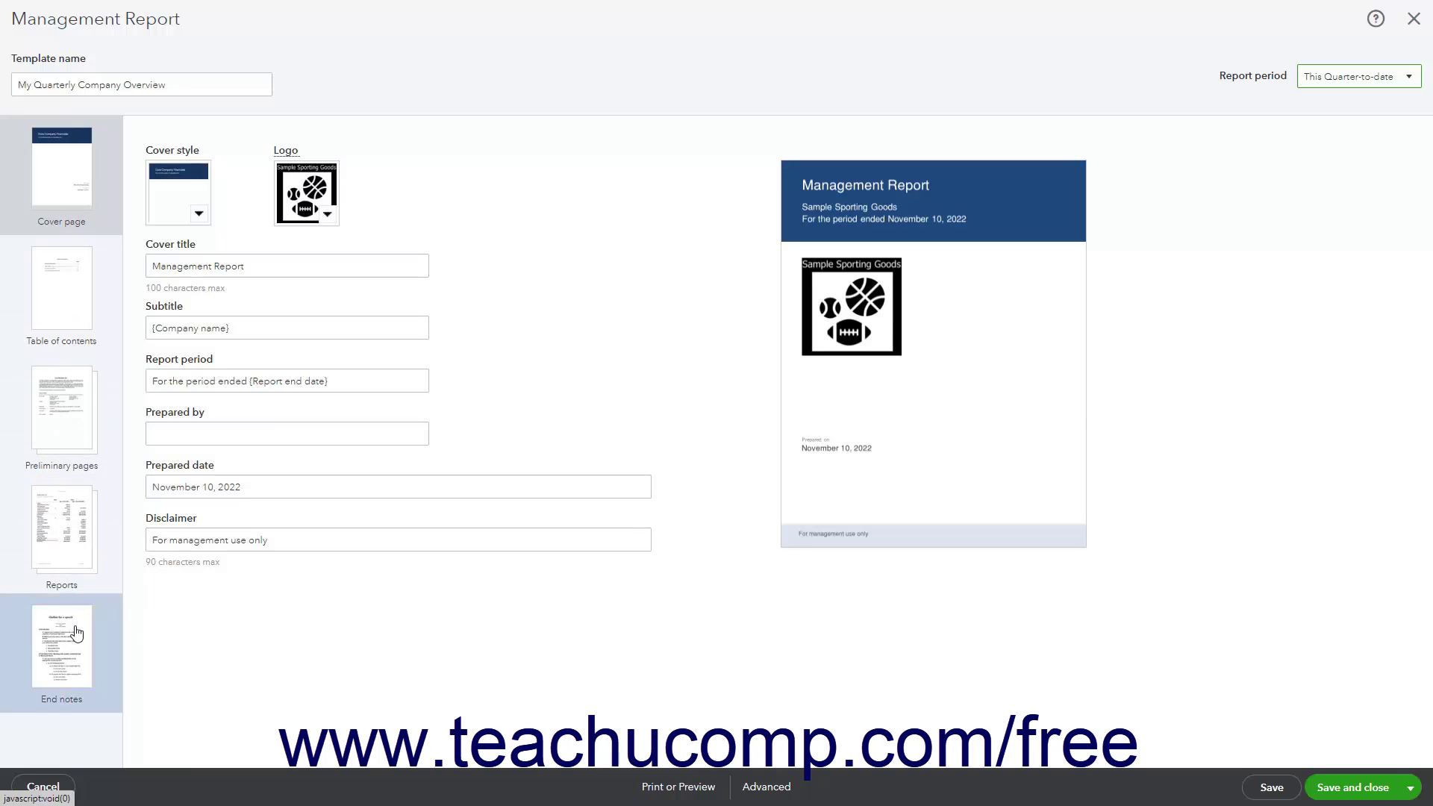
{"action": "left_click", "coordinate": [79, 549]}
{"action": "left_click", "coordinate": [69, 427]}
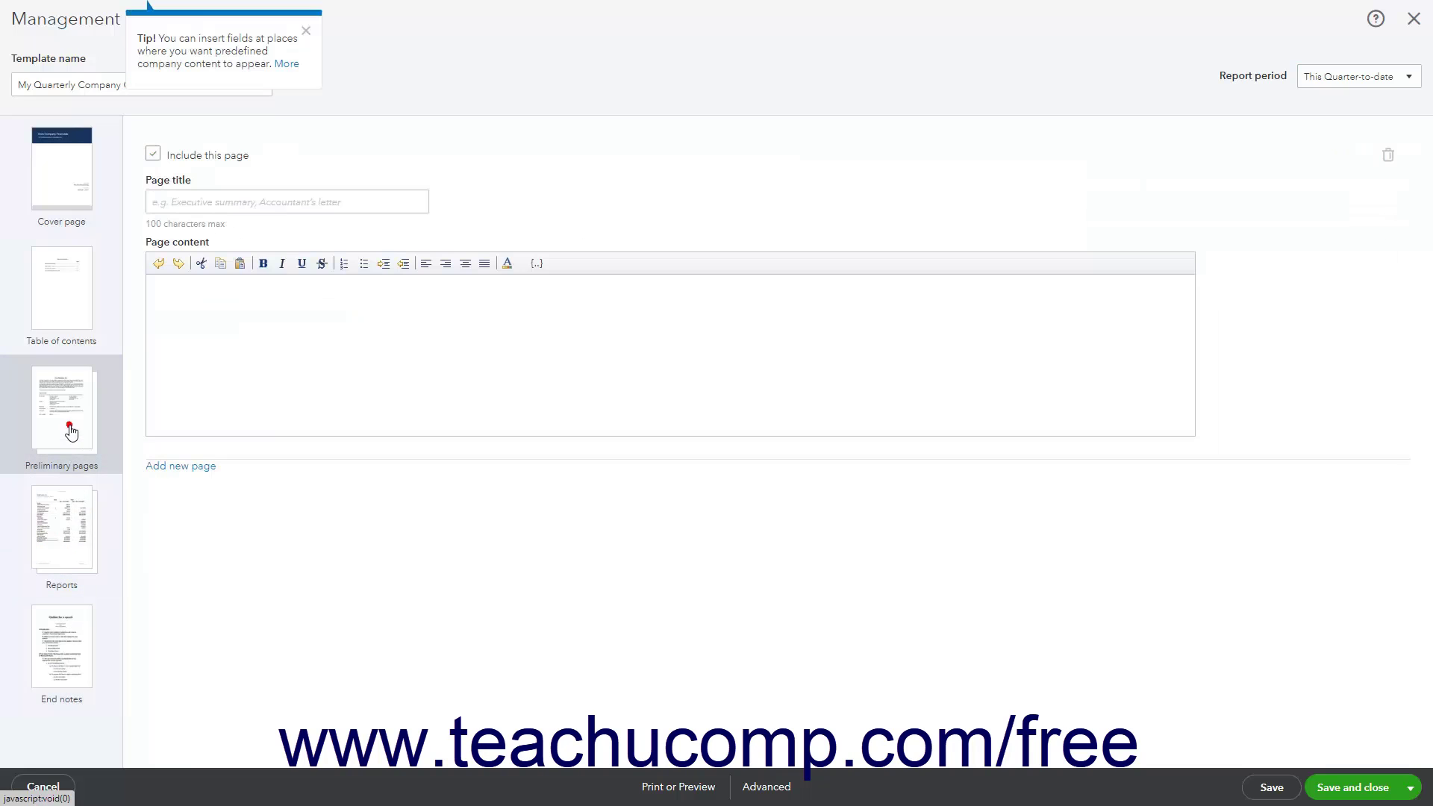
{"action": "left_click", "coordinate": [60, 328]}
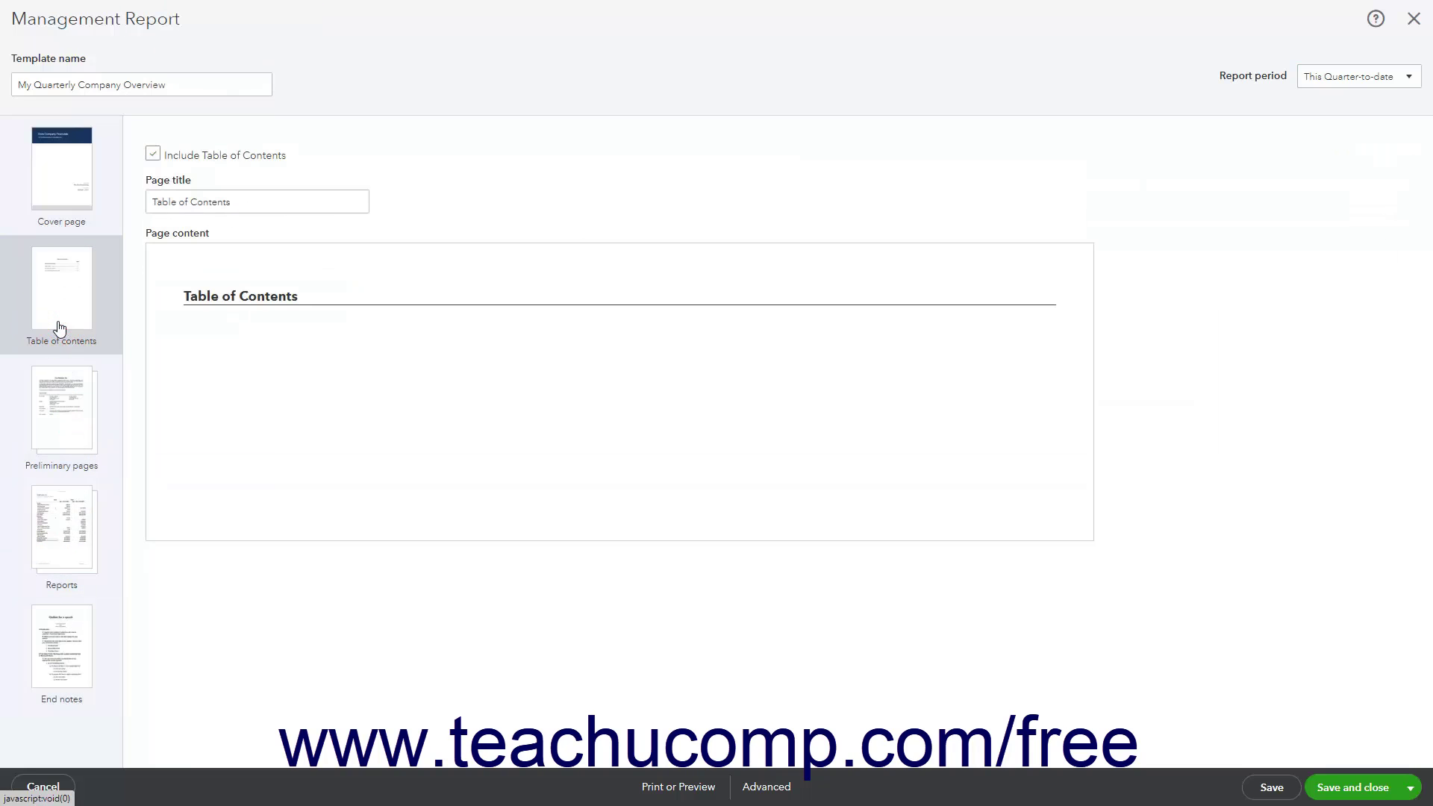
{"action": "left_click", "coordinate": [67, 195]}
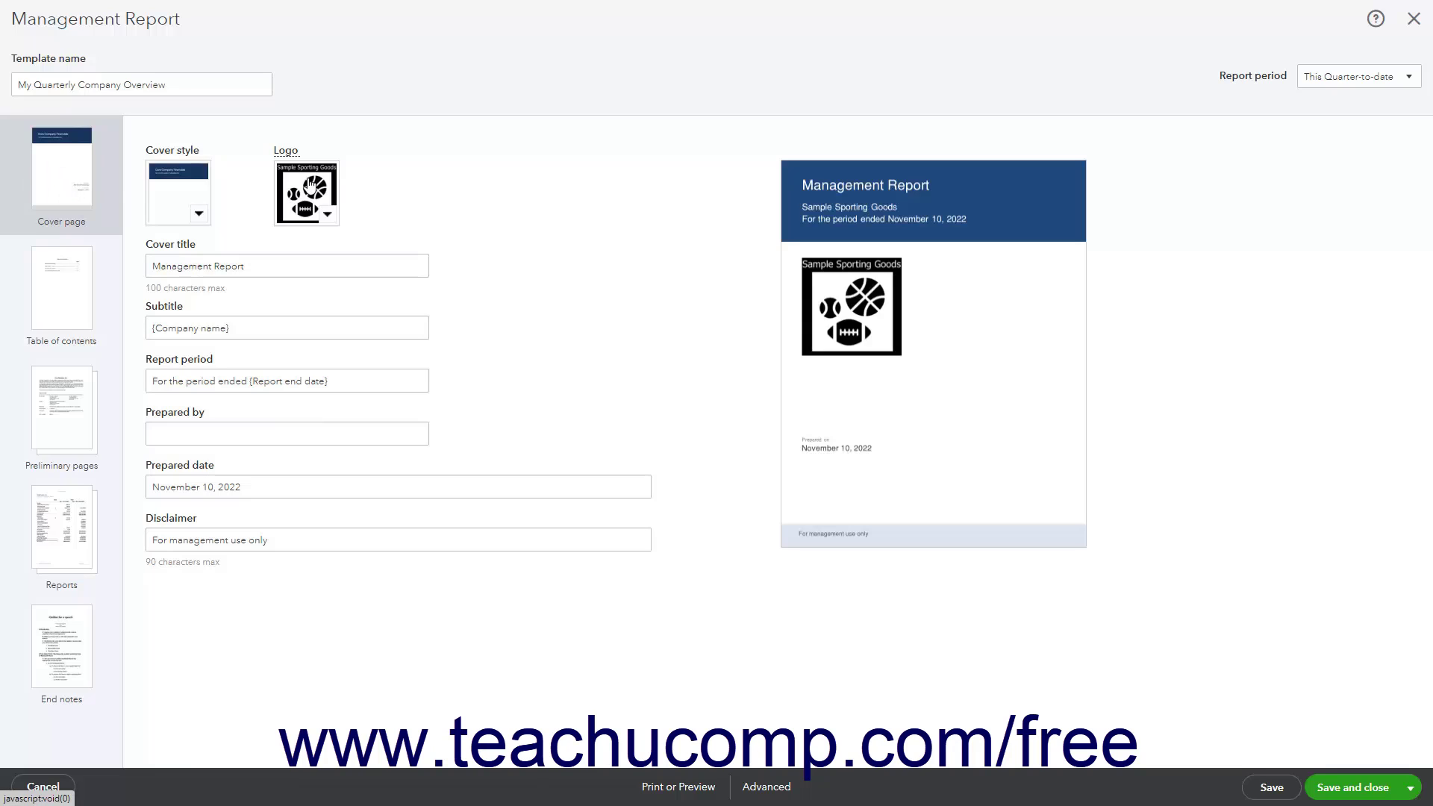
Apply the centred cover style with the teal top bar and turn off Show logo.
{"action": "left_click", "coordinate": [198, 215]}
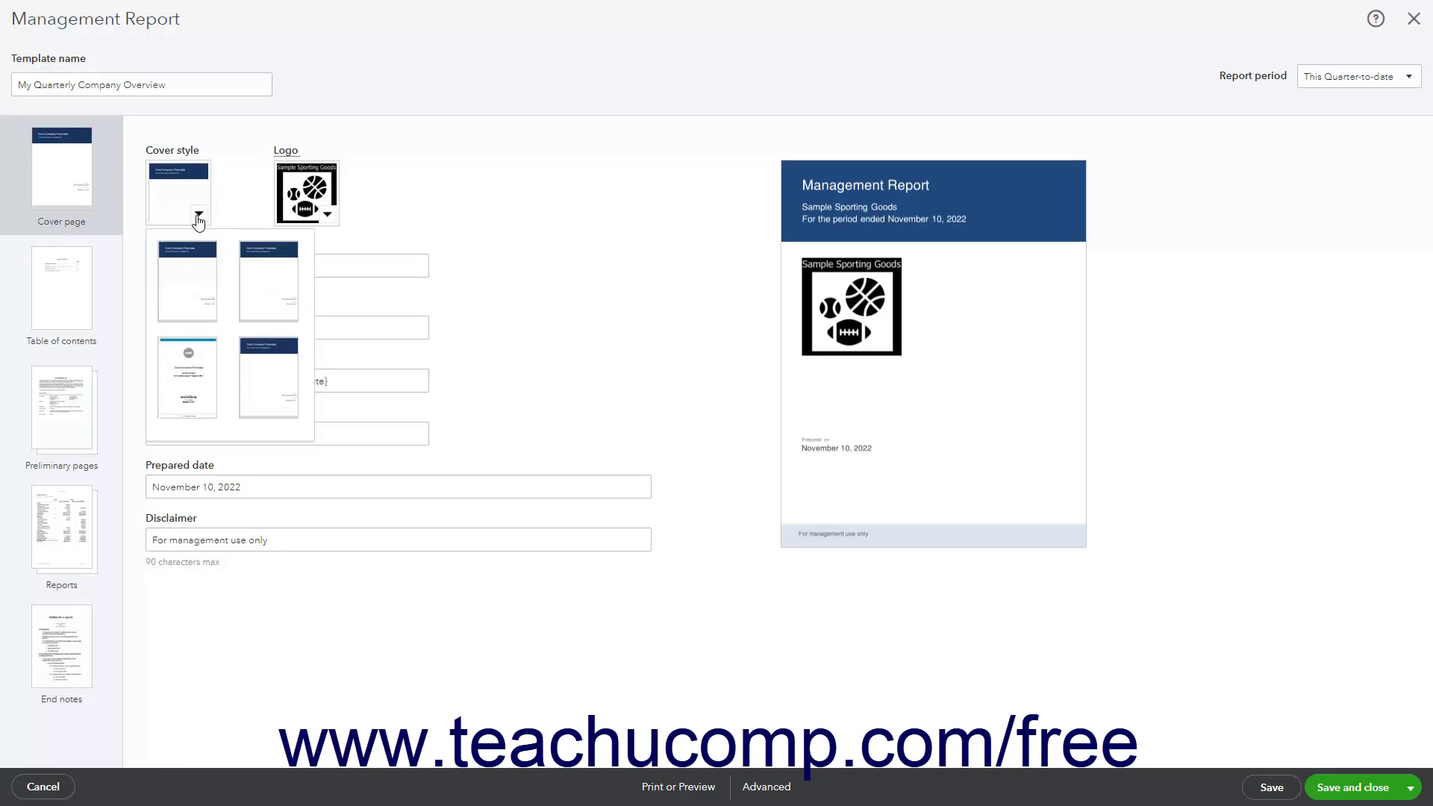
{"action": "left_click", "coordinate": [202, 369]}
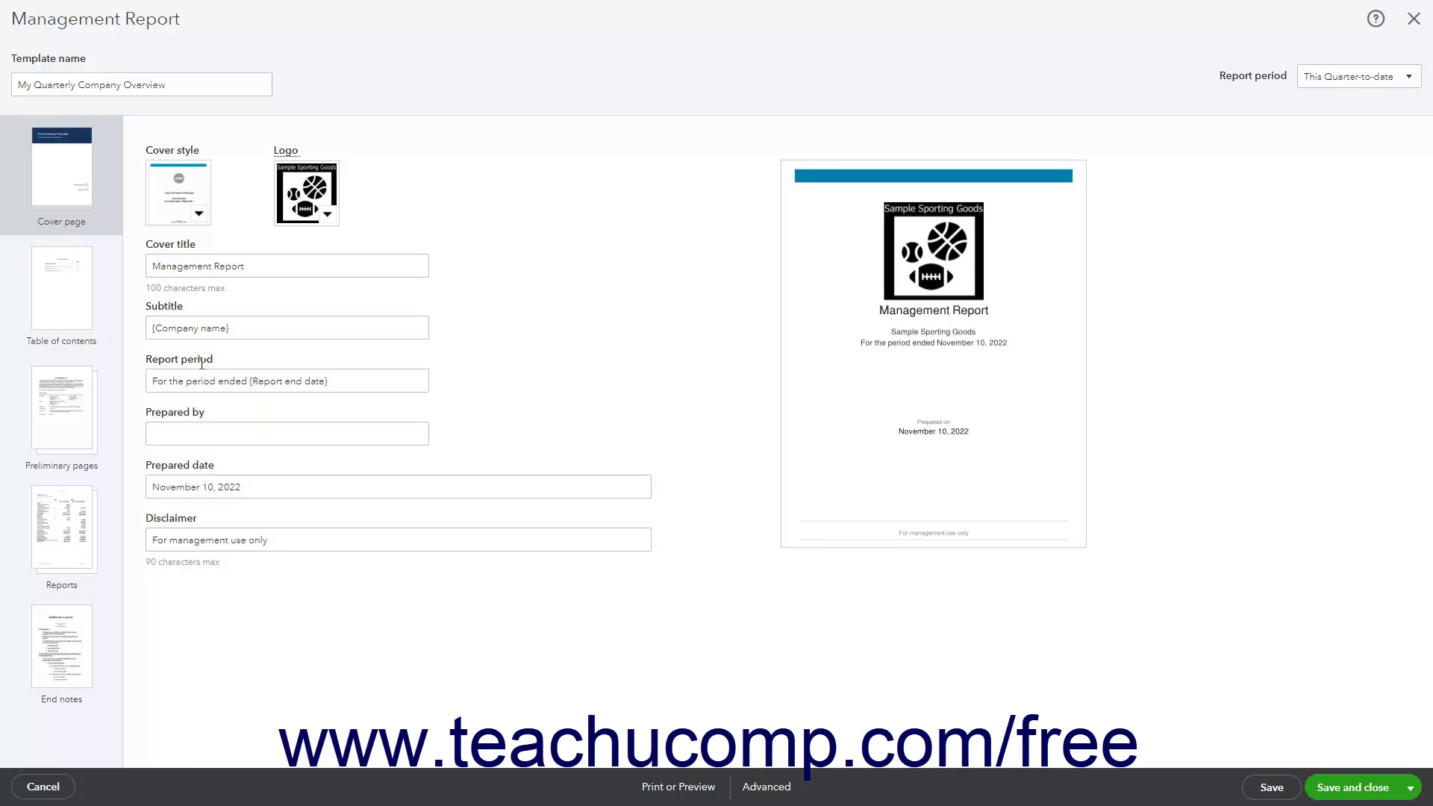
{"action": "left_click", "coordinate": [327, 218]}
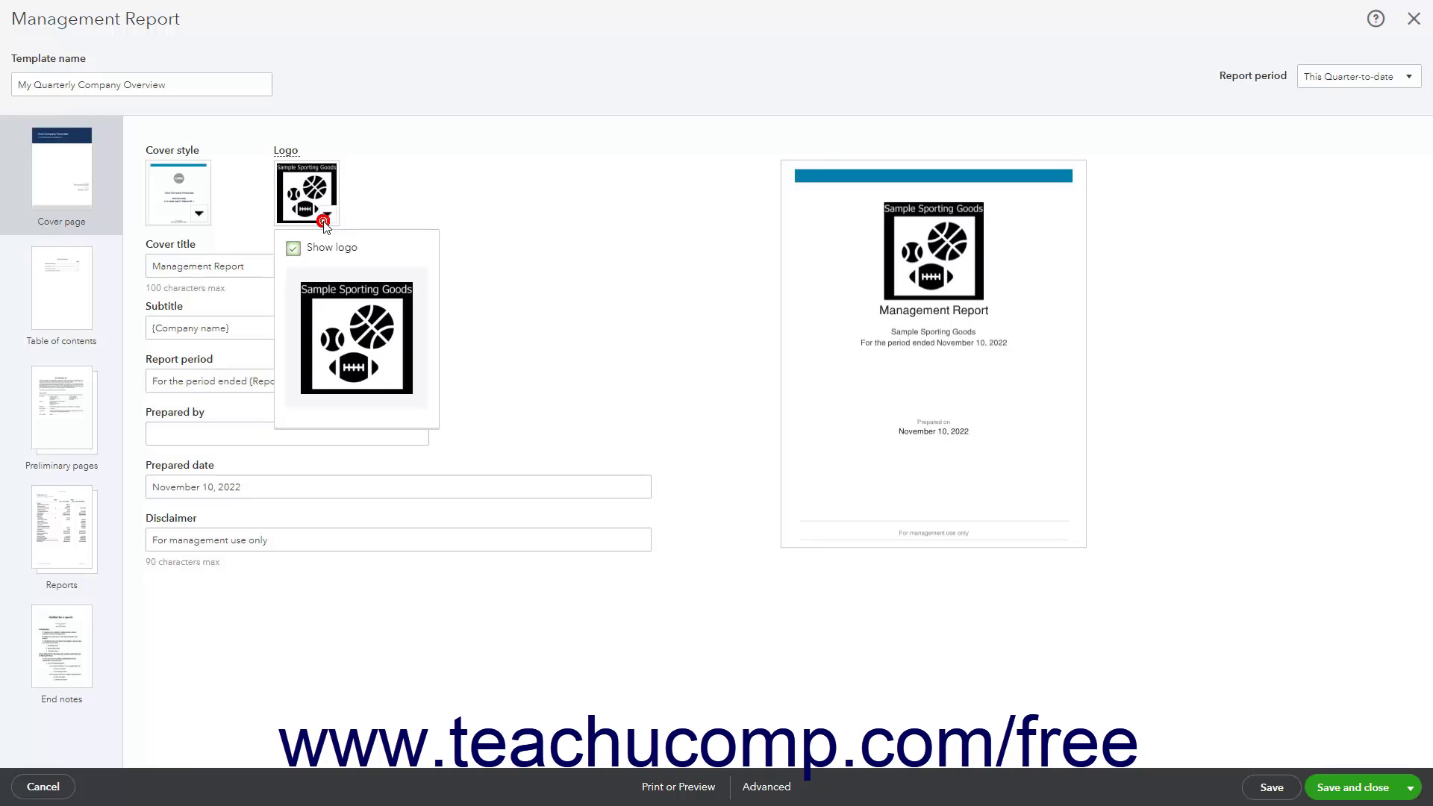
{"action": "left_click", "coordinate": [293, 249]}
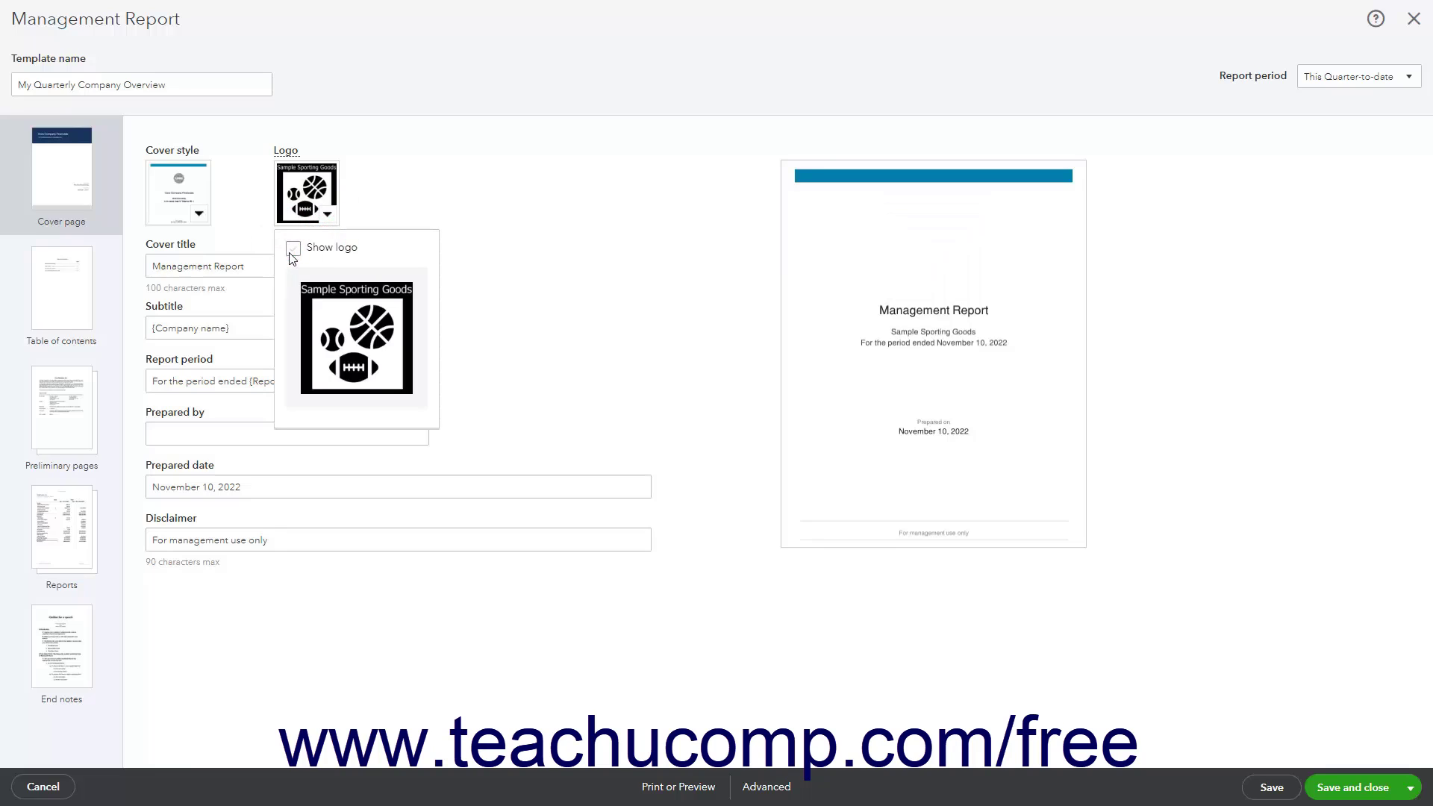
{"action": "left_click", "coordinate": [383, 195]}
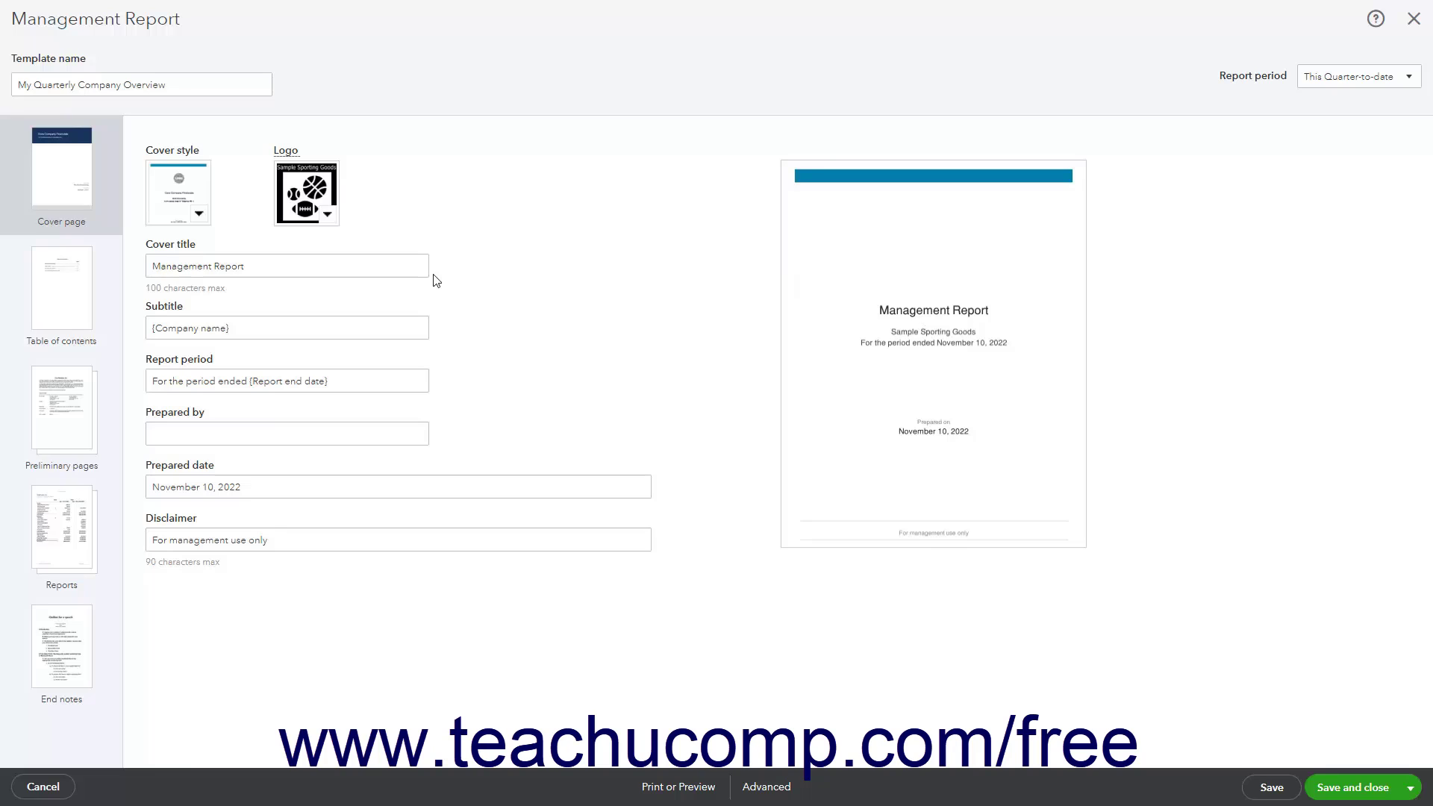
Erase the cover page's Disclaimer text, leaving the other cover fields unchanged.
{"action": "triple_click", "coordinate": [351, 268]}
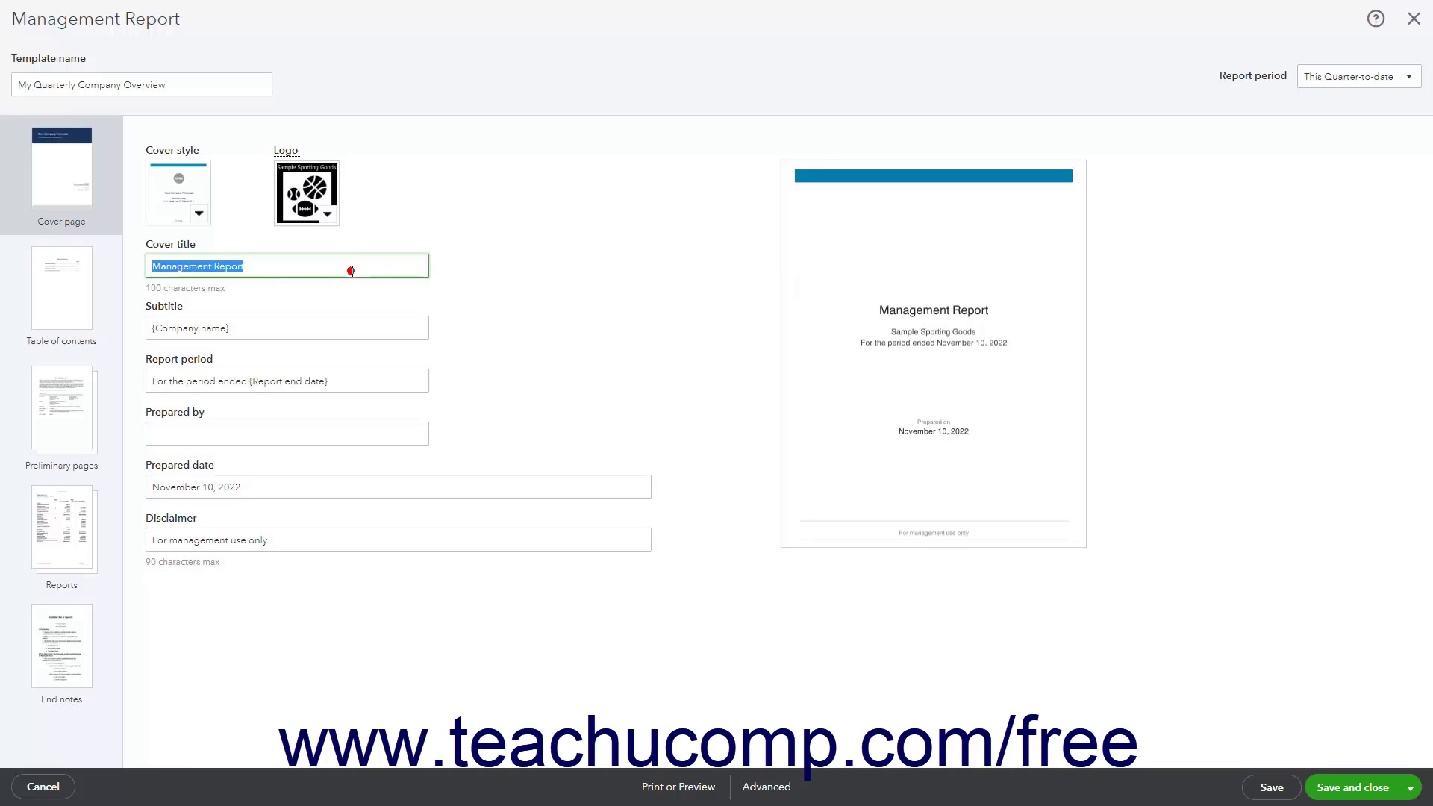
{"action": "triple_click", "coordinate": [324, 328]}
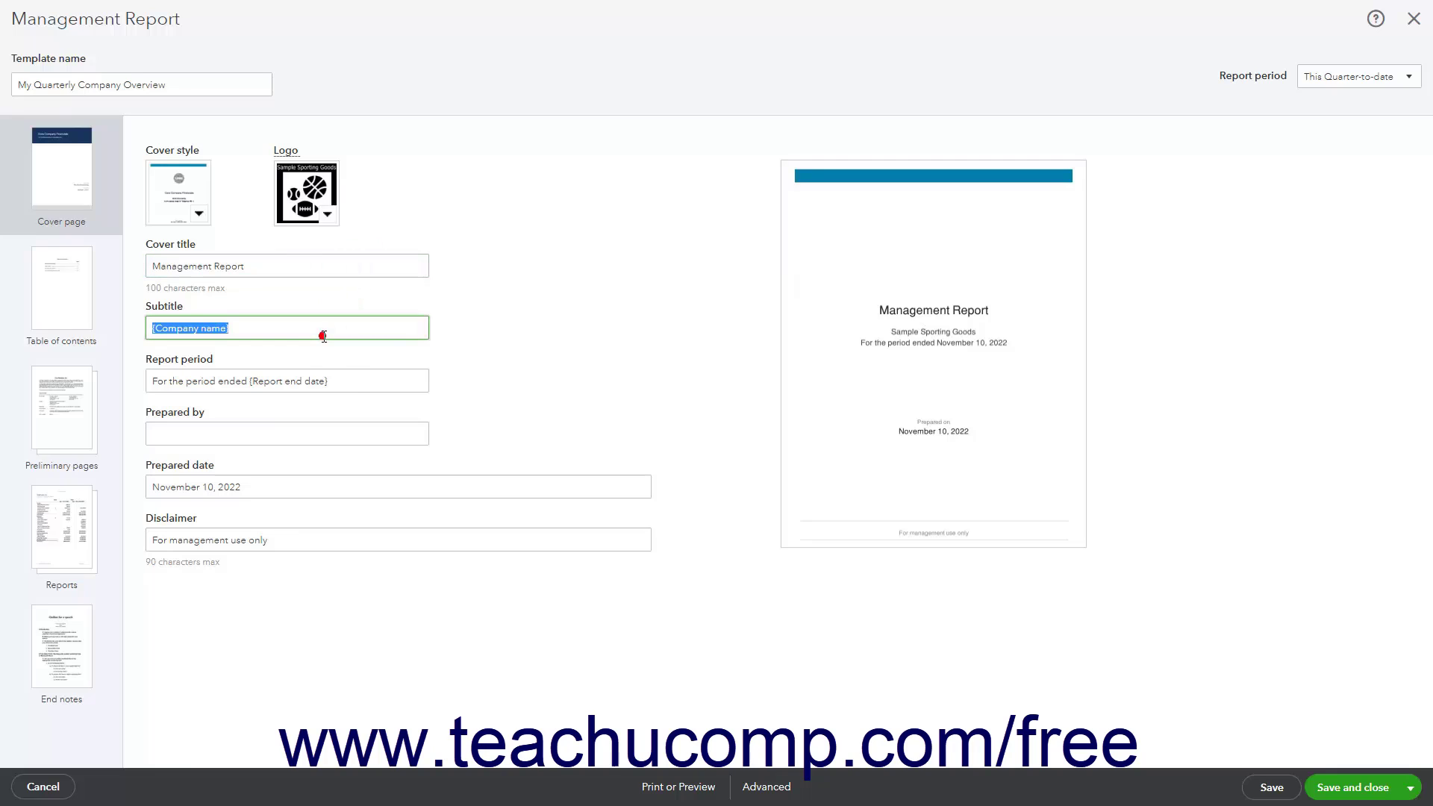
{"action": "triple_click", "coordinate": [357, 382]}
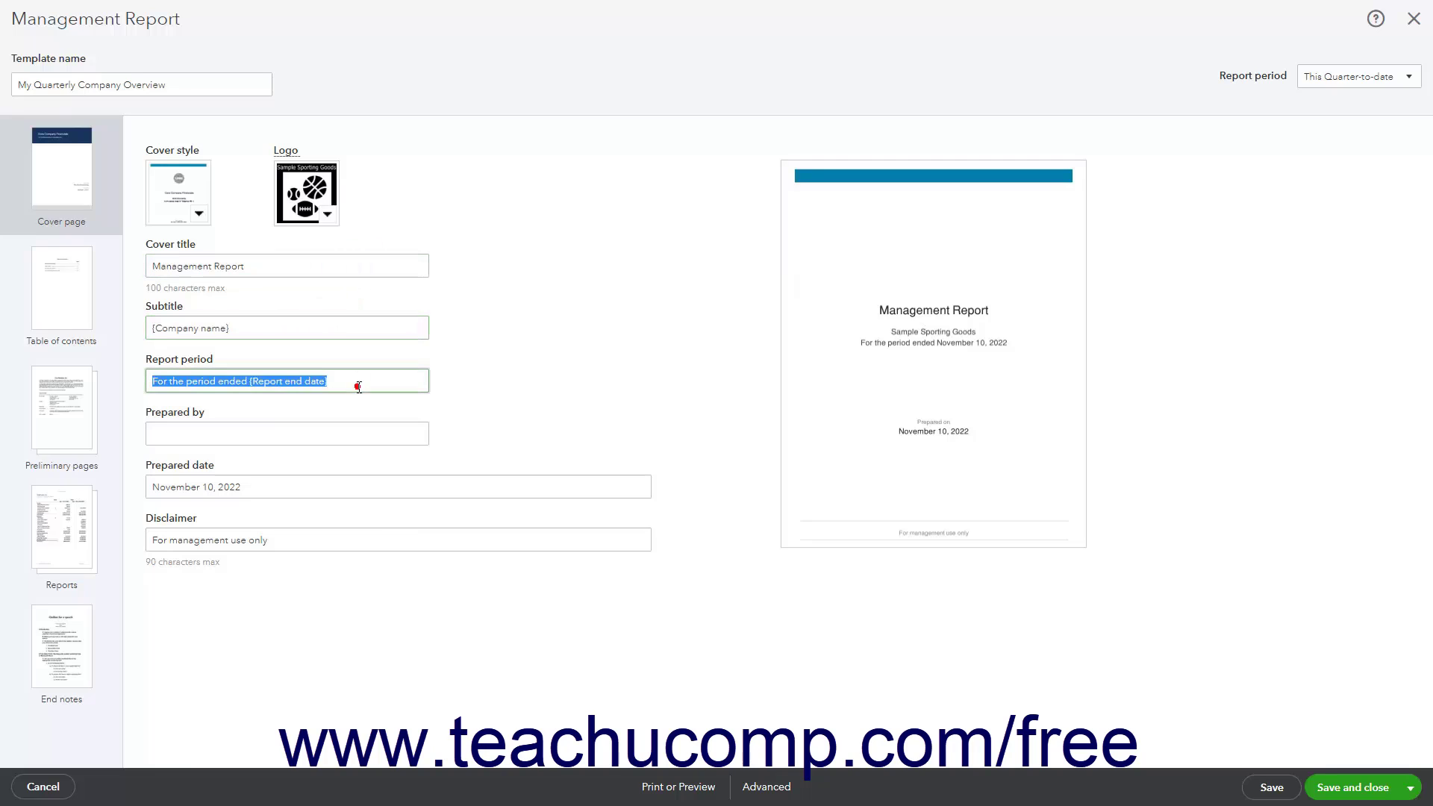
{"action": "left_click", "coordinate": [323, 435]}
{"action": "left_click", "coordinate": [308, 489]}
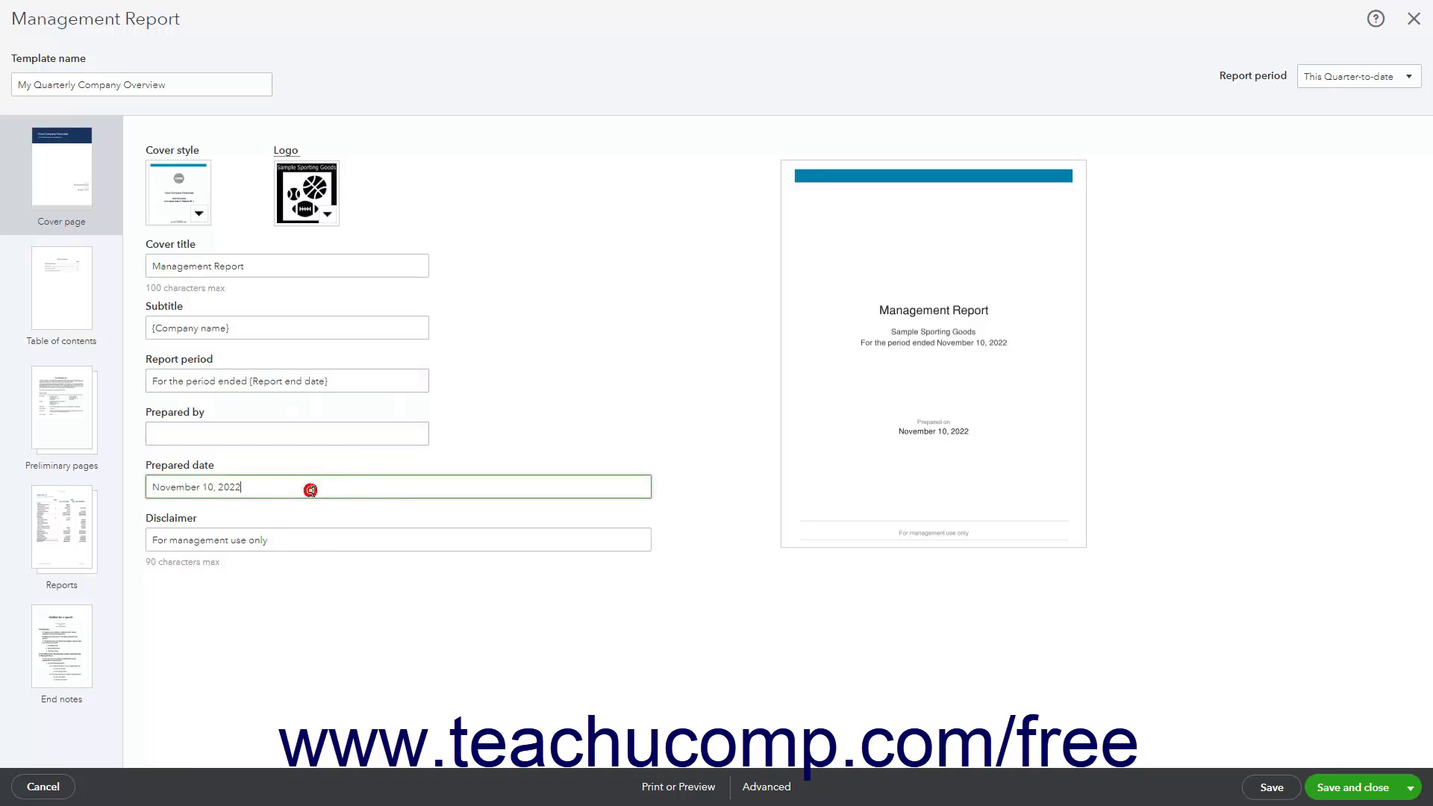
{"action": "left_click", "coordinate": [323, 542]}
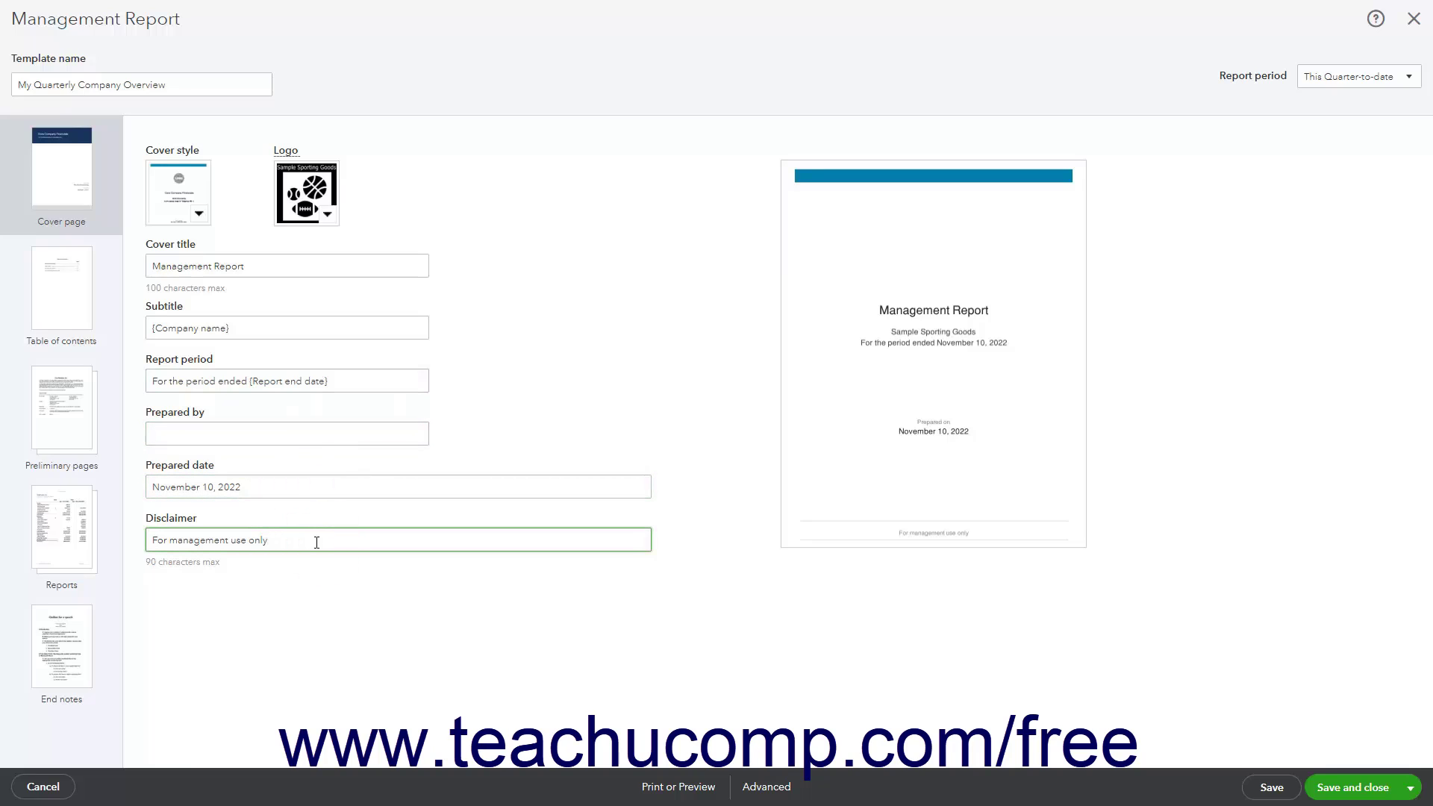
{"action": "key", "text": "BackSpace"}
{"action": "triple_click", "coordinate": [316, 543]}
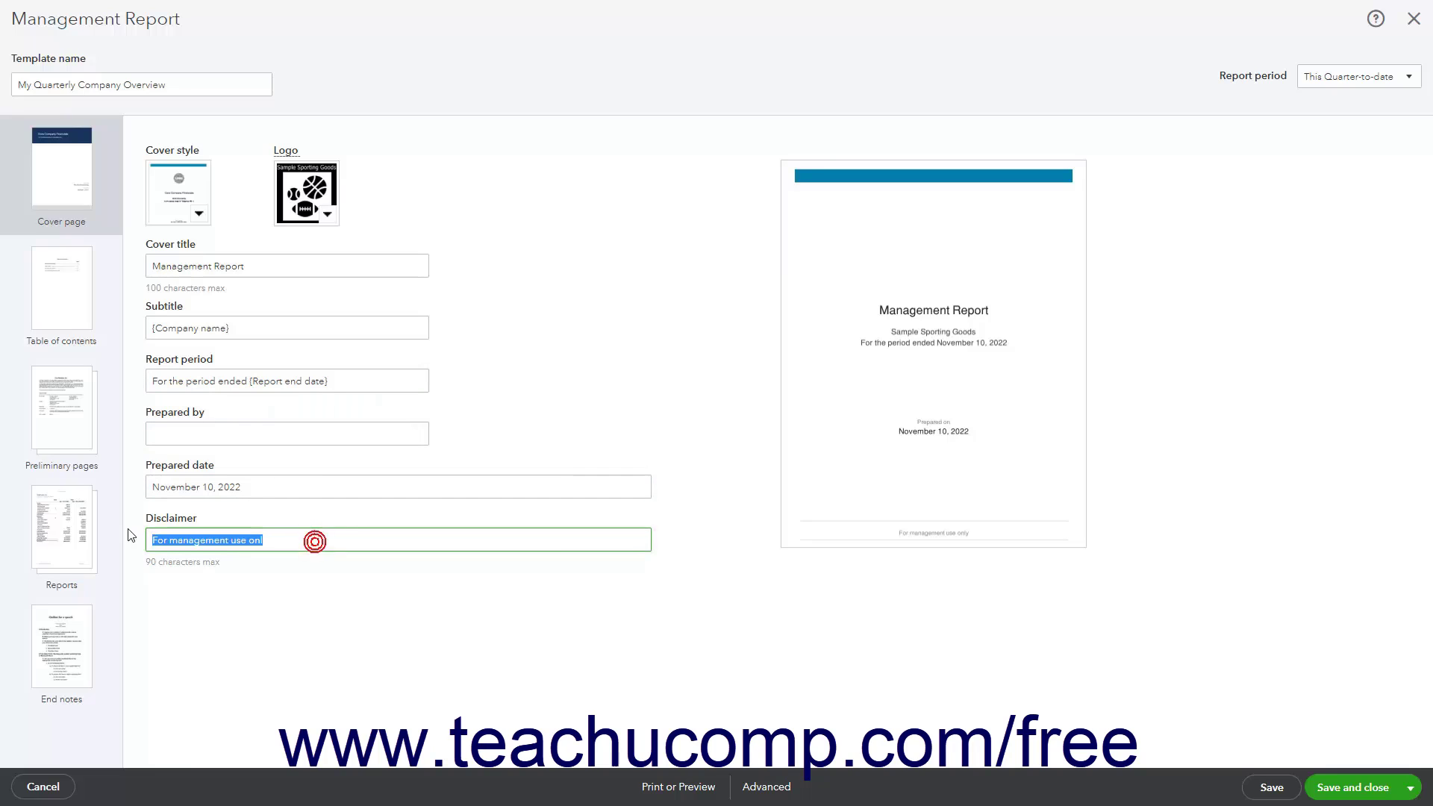
{"action": "key", "text": "BackSpace"}
{"action": "left_click", "coordinate": [736, 505]}
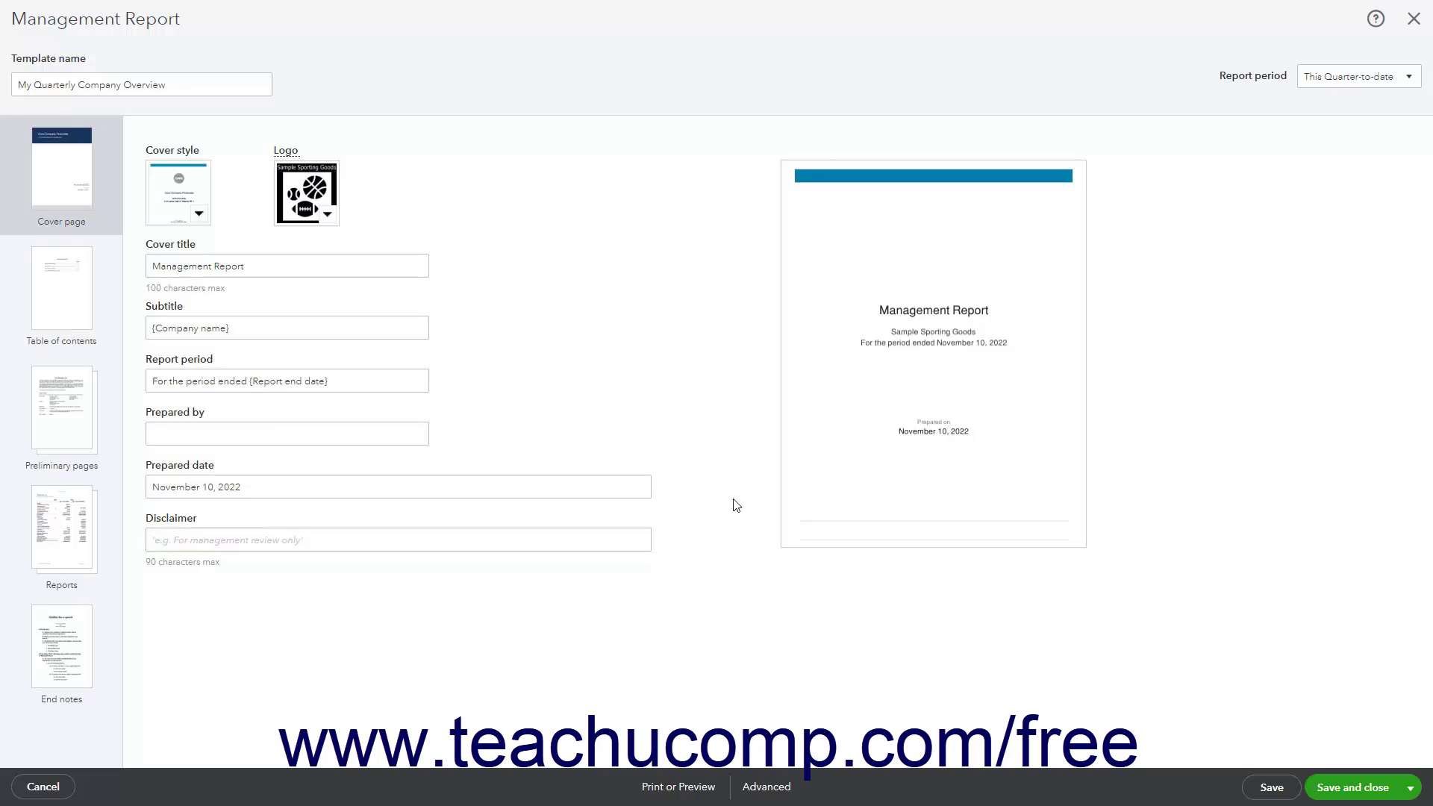
{"action": "left_click", "coordinate": [59, 313]}
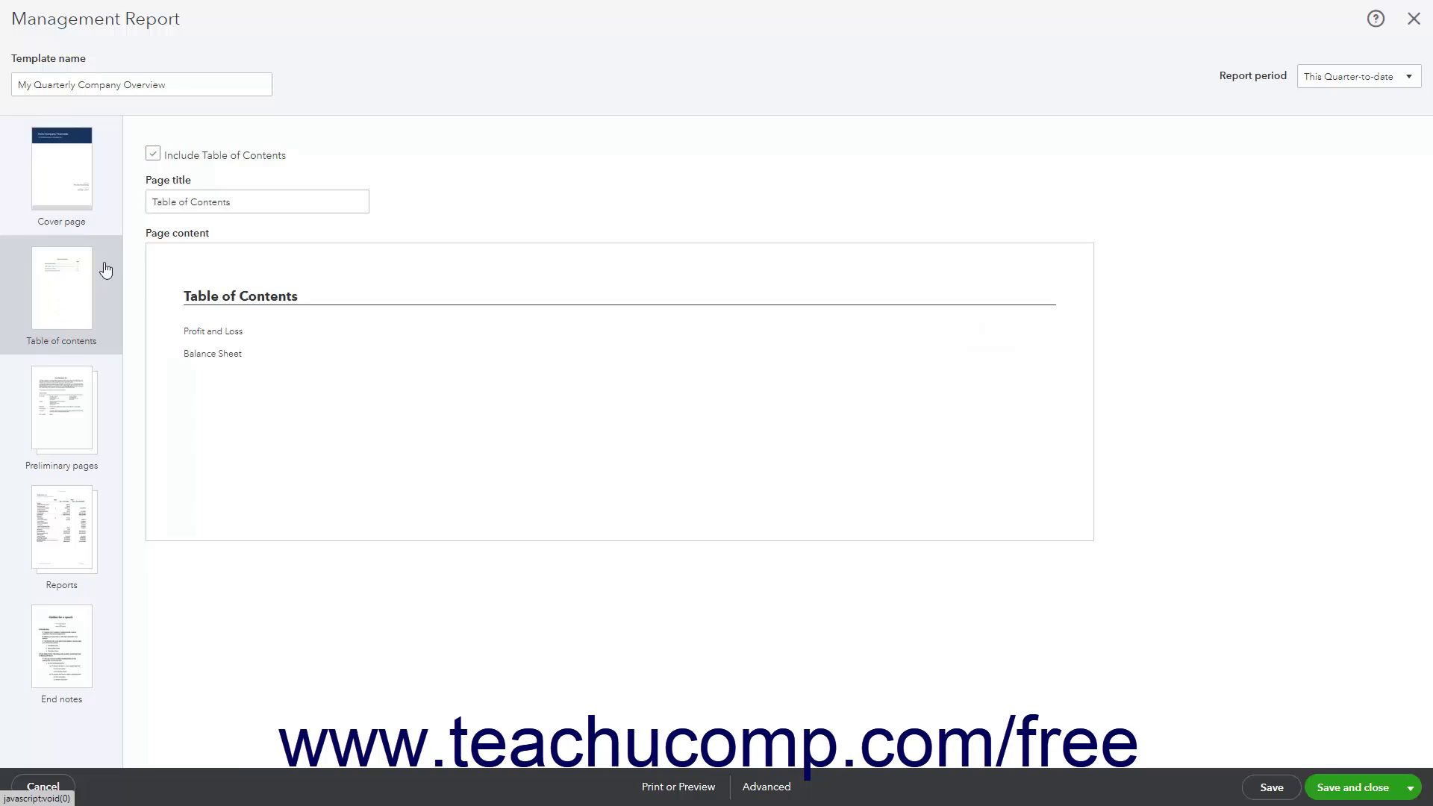
Keep the Table of Contents page included, titled Table of Contents with Profit and Loss and Balance Sheet.
{"action": "left_click", "coordinate": [155, 160]}
{"action": "left_click", "coordinate": [153, 155]}
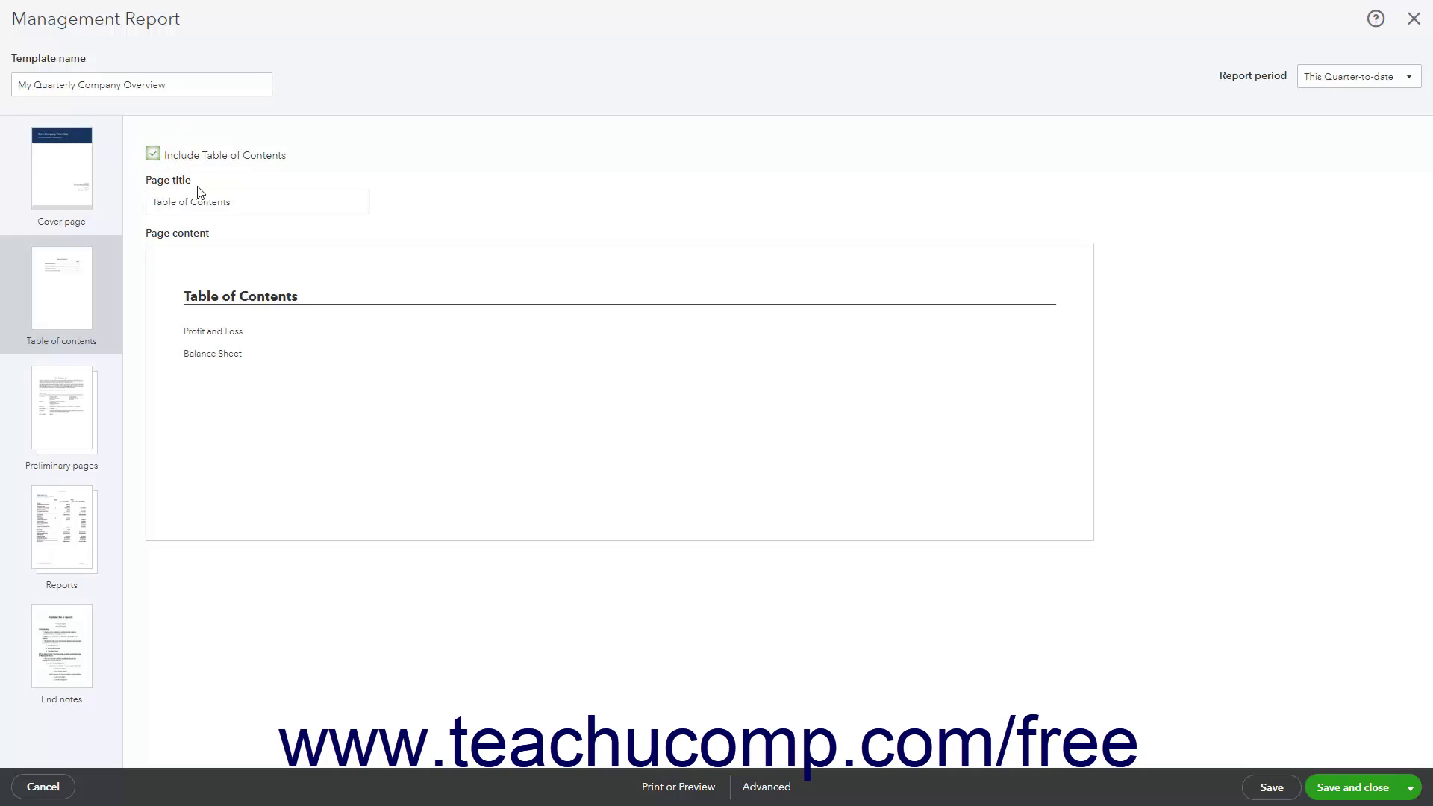
{"action": "triple_click", "coordinate": [248, 204]}
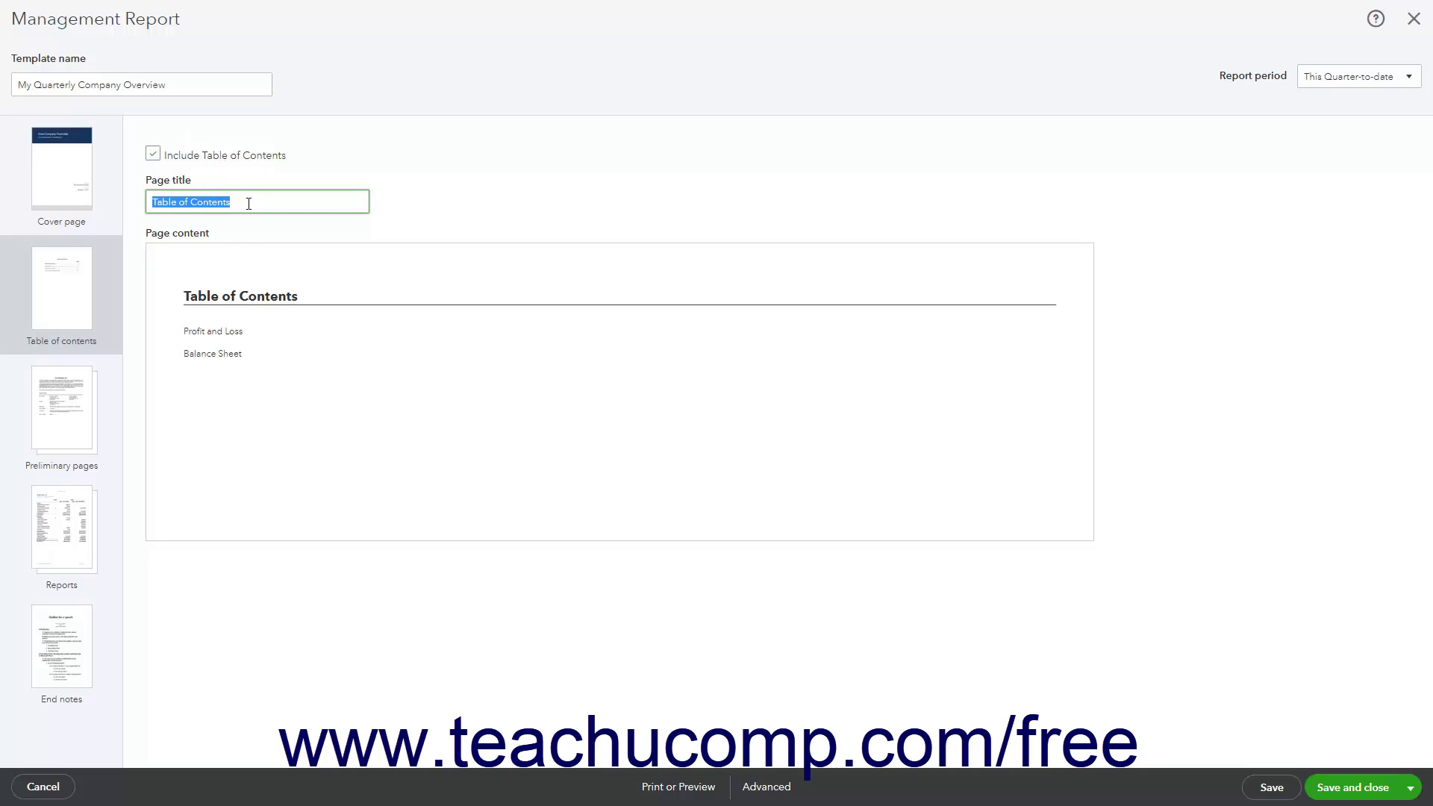
{"action": "left_click", "coordinate": [82, 533]}
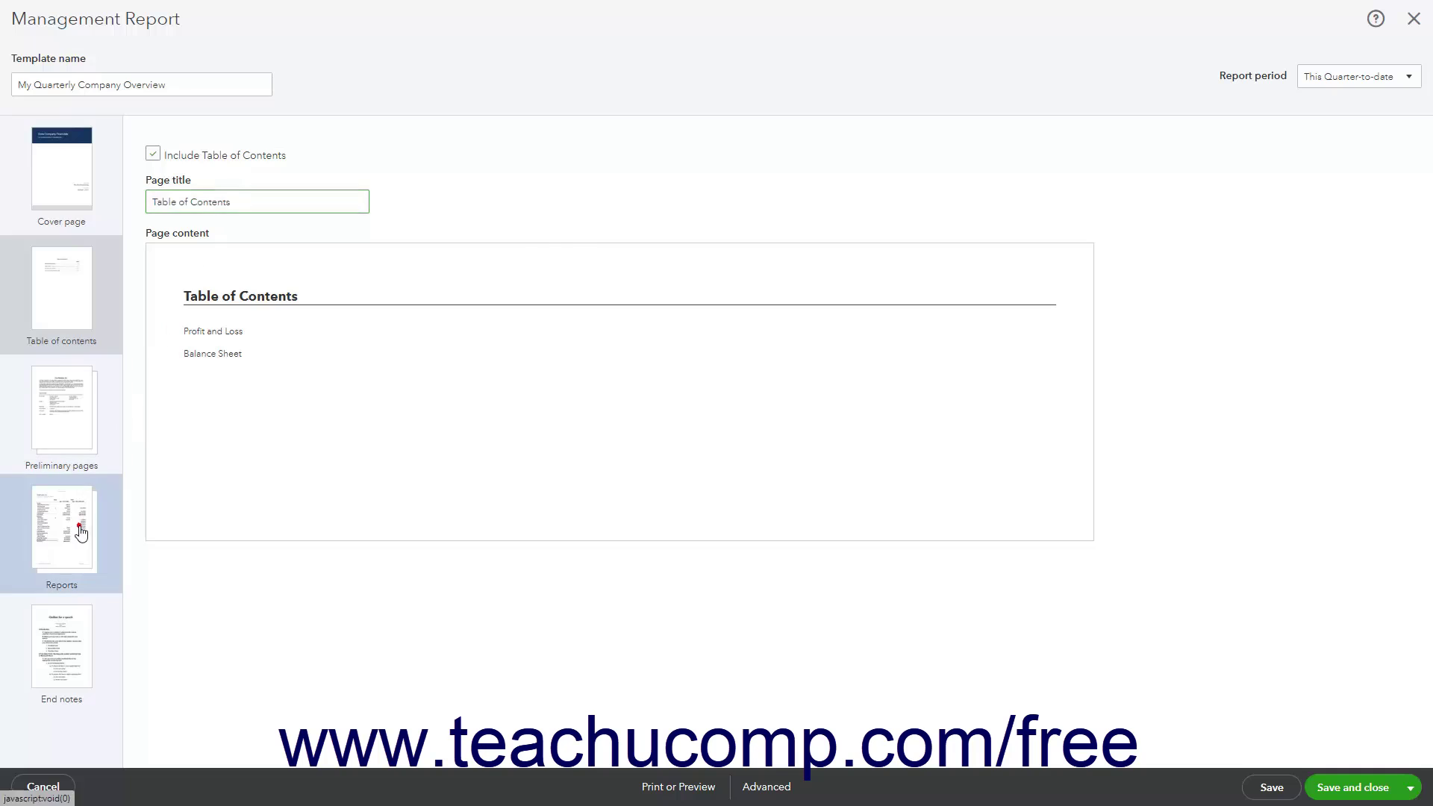
{"action": "left_click", "coordinate": [81, 291]}
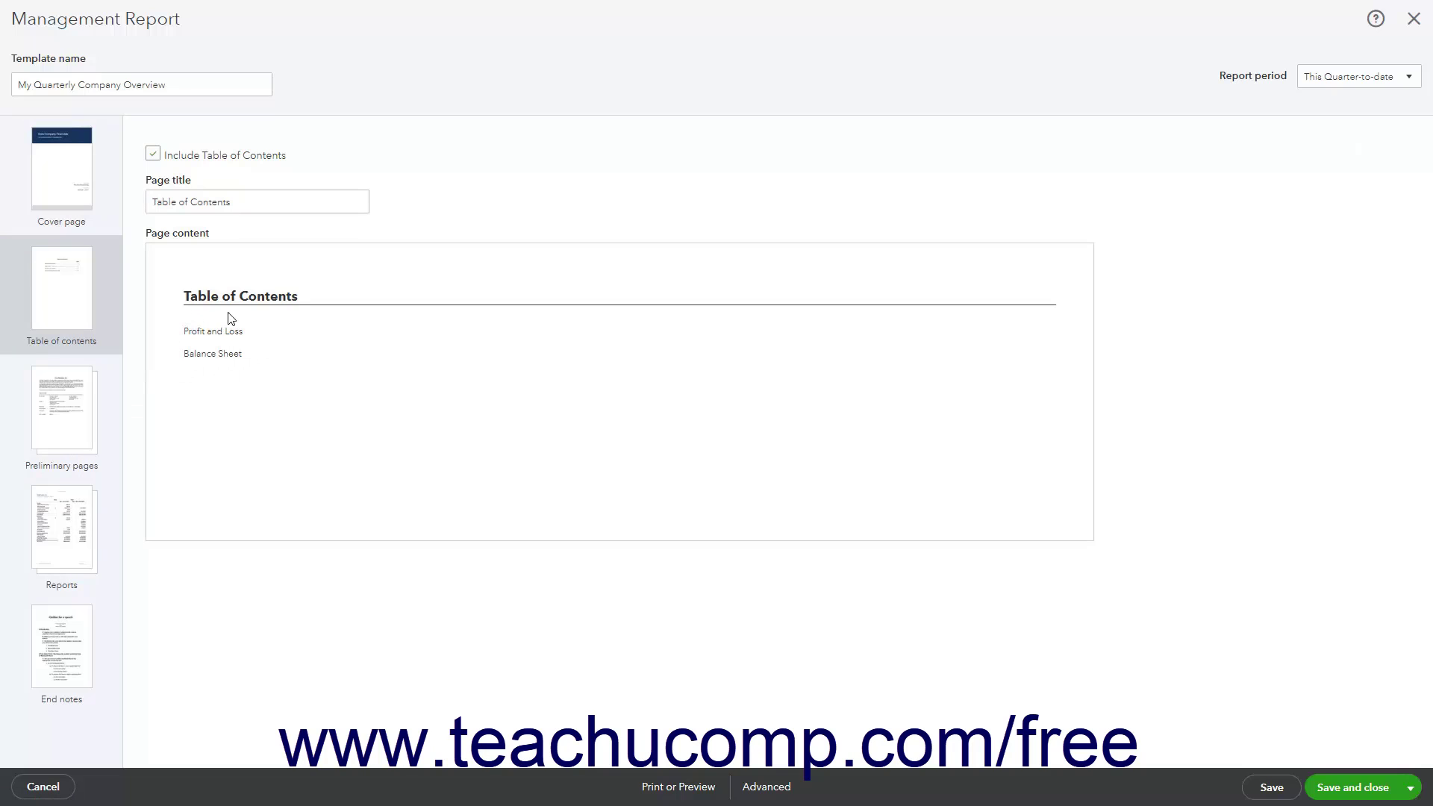
Exclude the Preliminary page from the report, discarding the extra page that was added.
{"action": "left_click", "coordinate": [72, 400]}
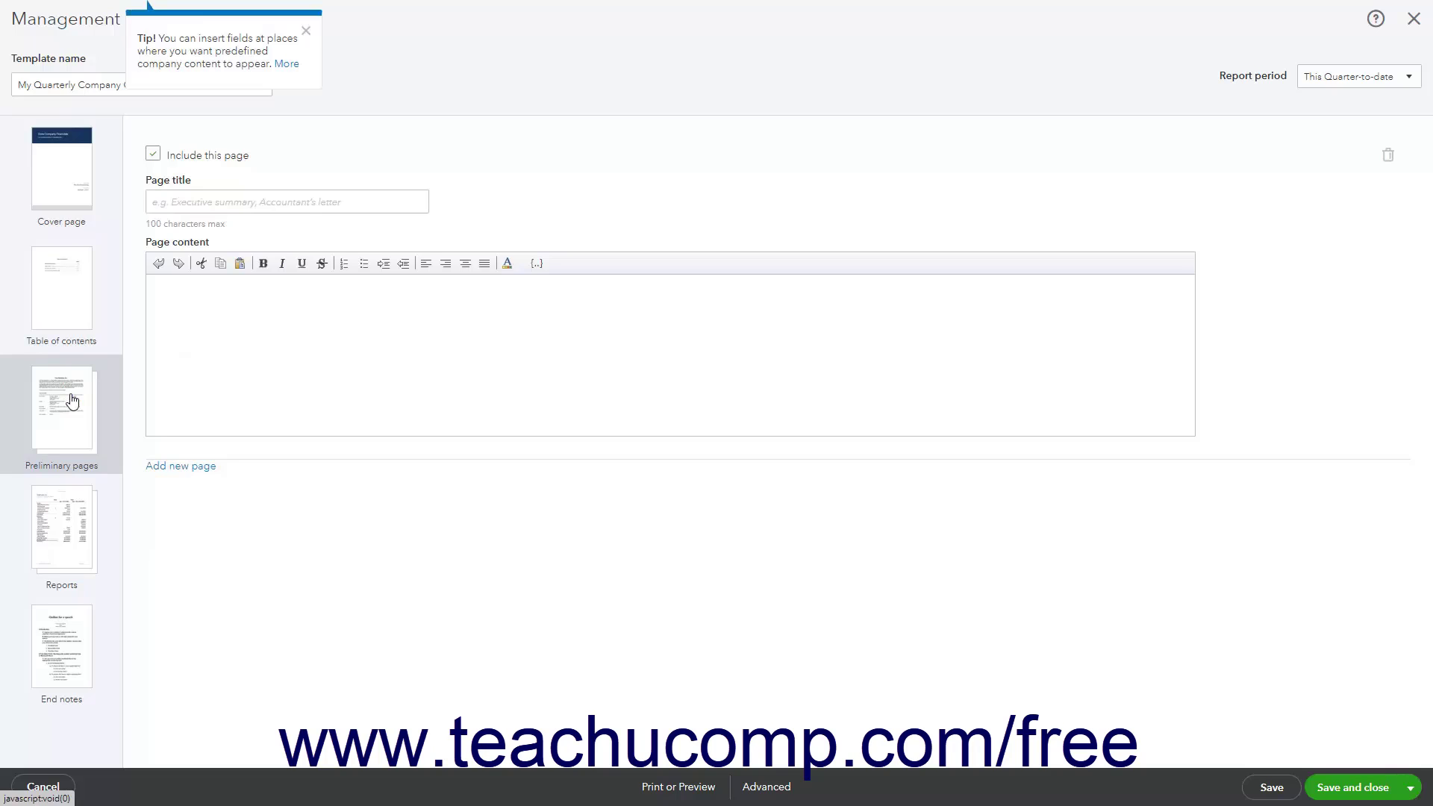
{"action": "left_click", "coordinate": [154, 156]}
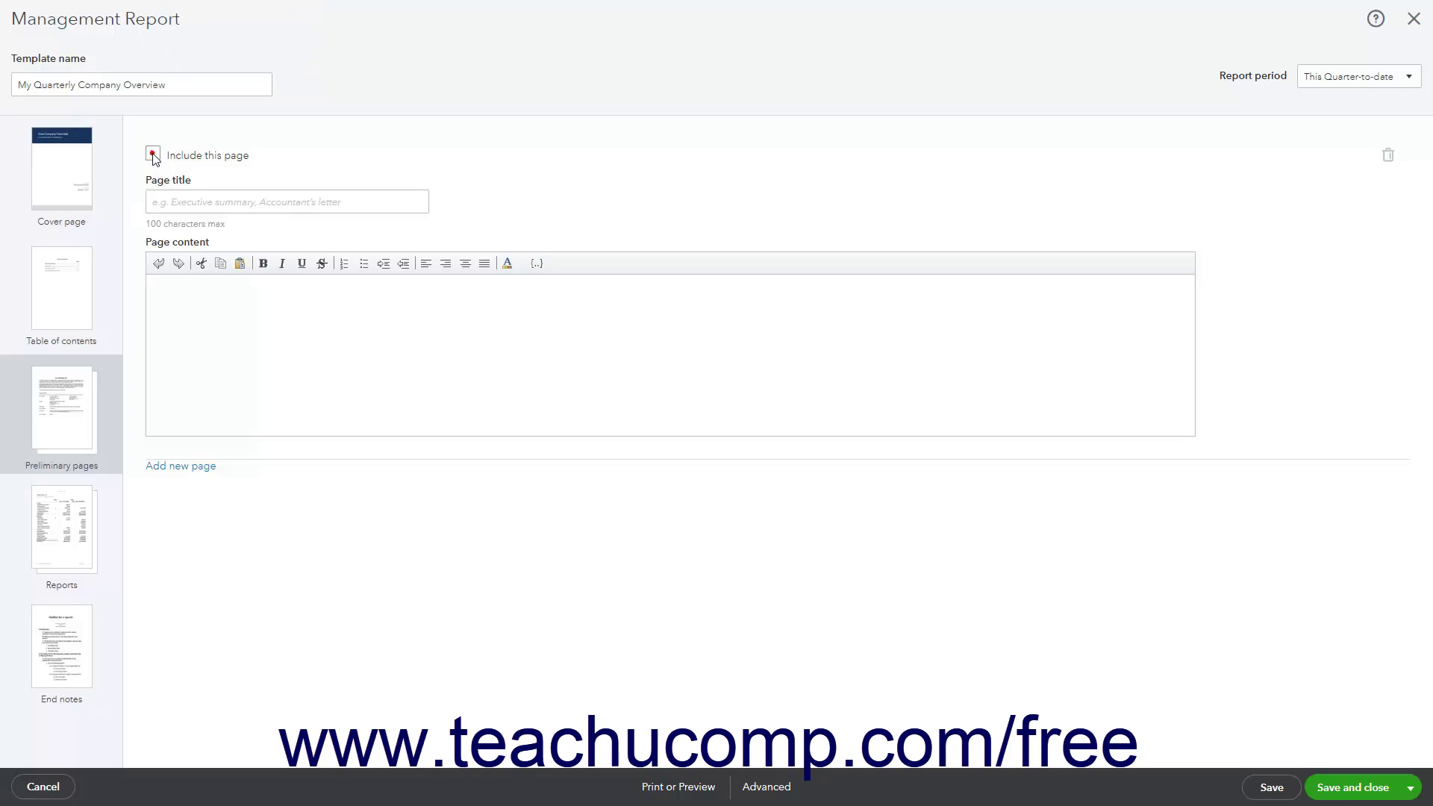
{"action": "left_click", "coordinate": [153, 156]}
{"action": "left_click", "coordinate": [209, 200]}
{"action": "left_click", "coordinate": [194, 291]}
{"action": "left_click", "coordinate": [169, 467]}
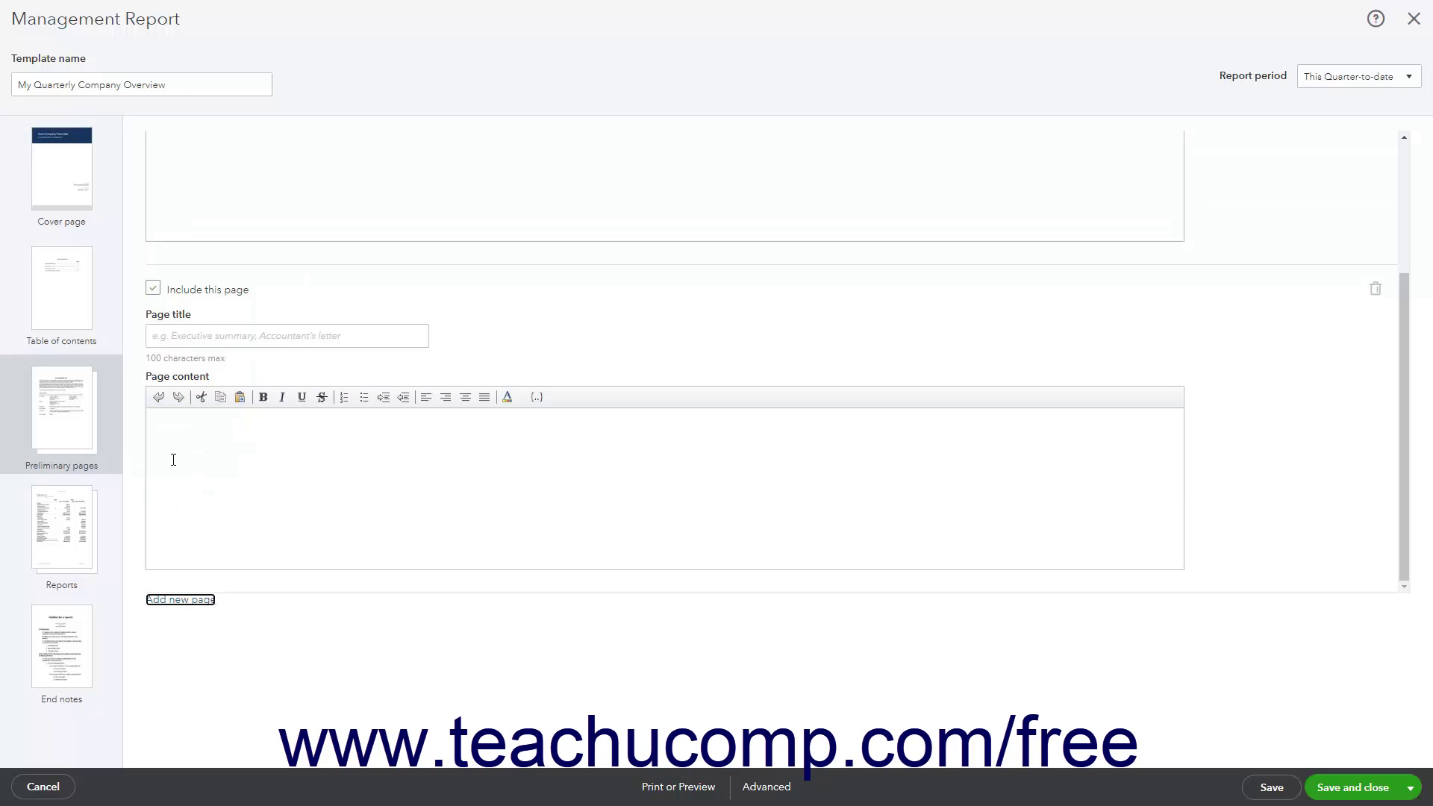
{"action": "left_click", "coordinate": [1374, 298]}
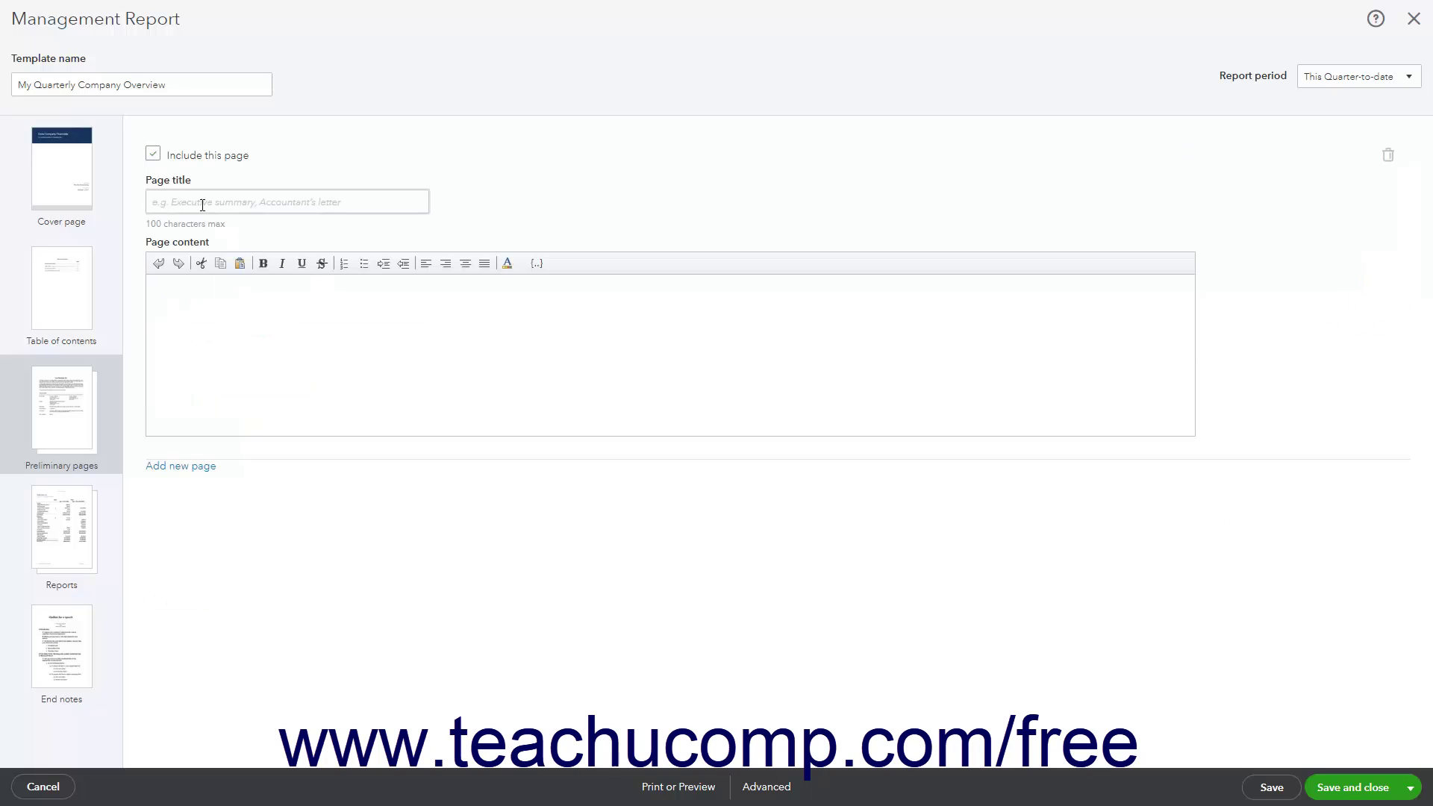
{"action": "left_click", "coordinate": [154, 154]}
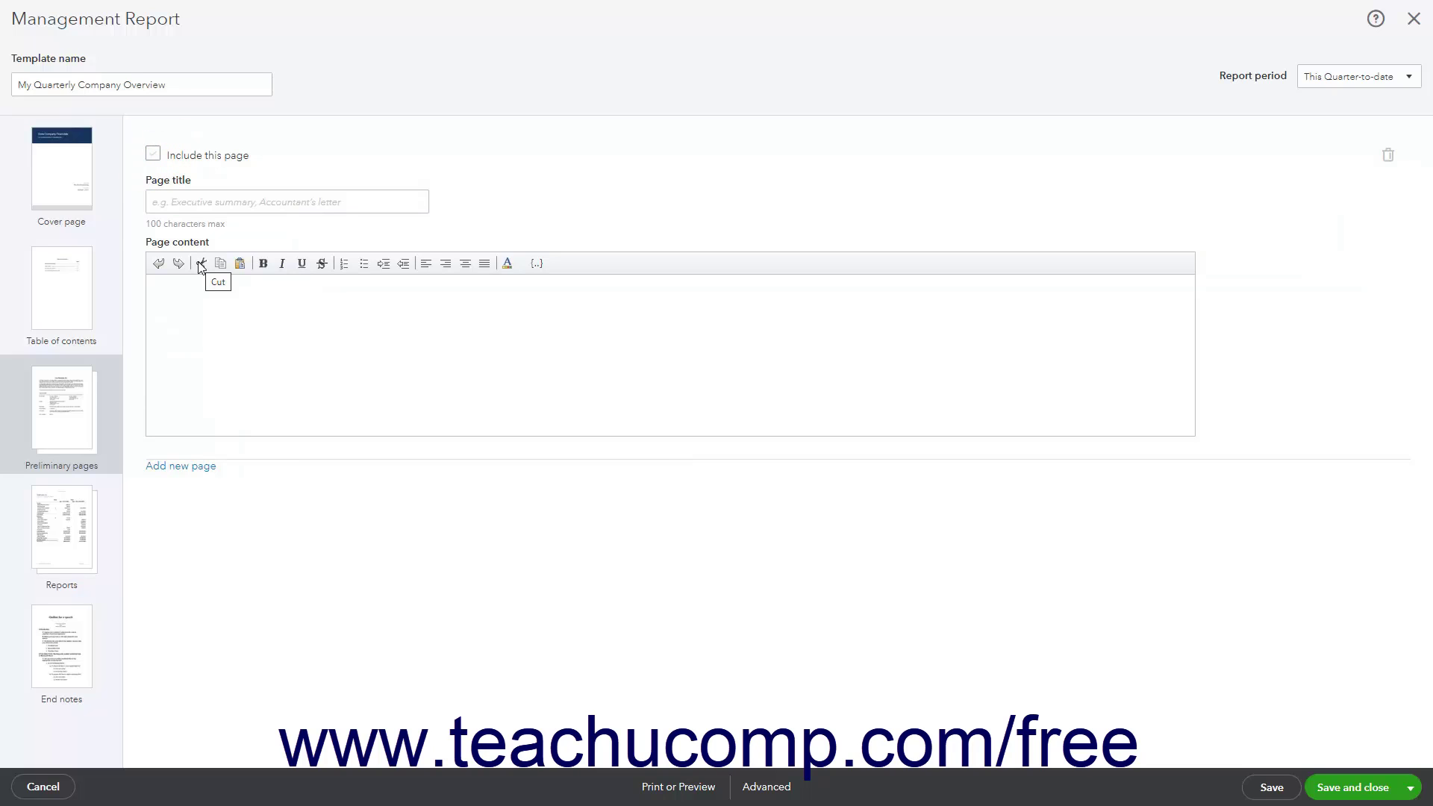
{"action": "left_click", "coordinate": [71, 526]}
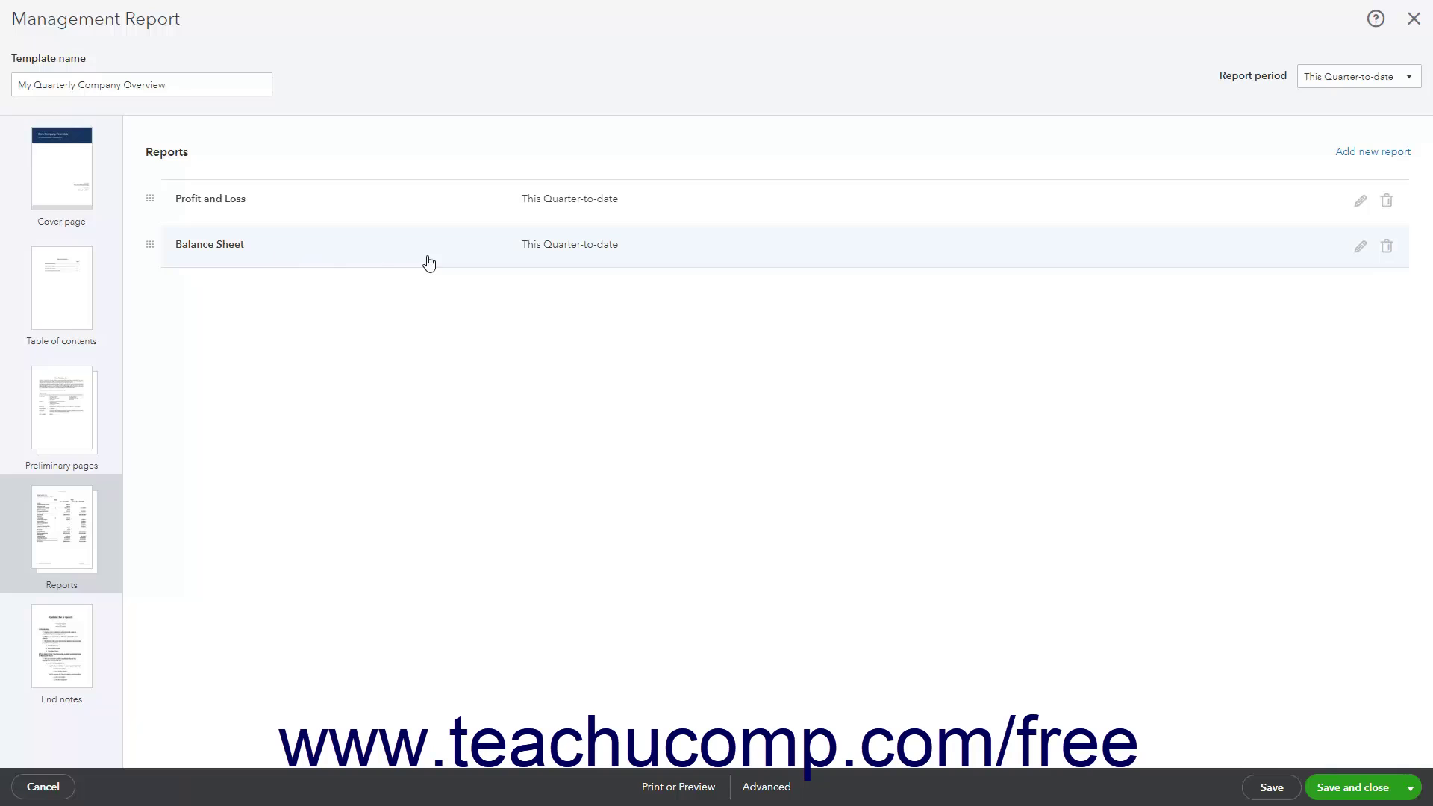
{"action": "left_click", "coordinate": [1359, 253]}
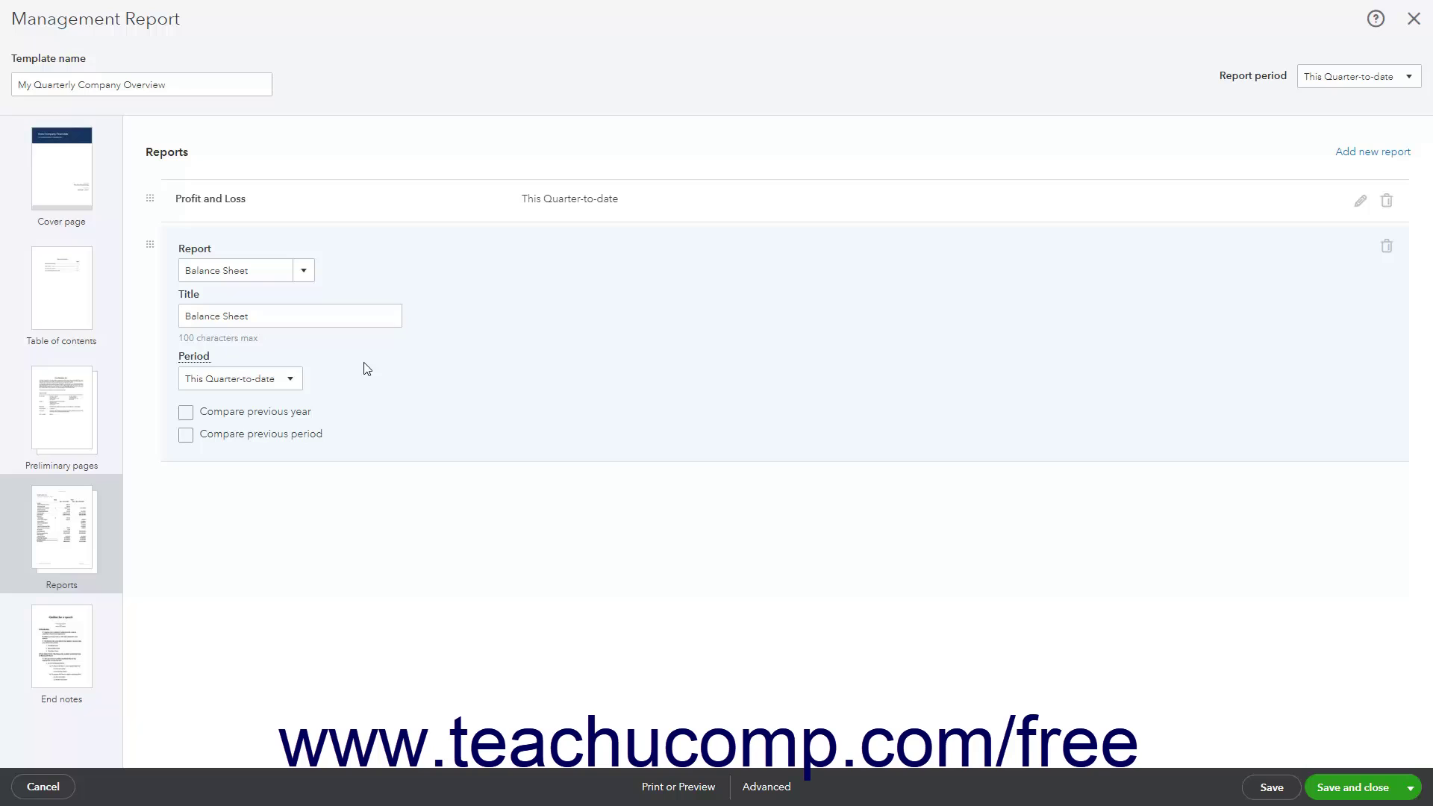
{"action": "left_click", "coordinate": [323, 318]}
{"action": "triple_click", "coordinate": [324, 318]}
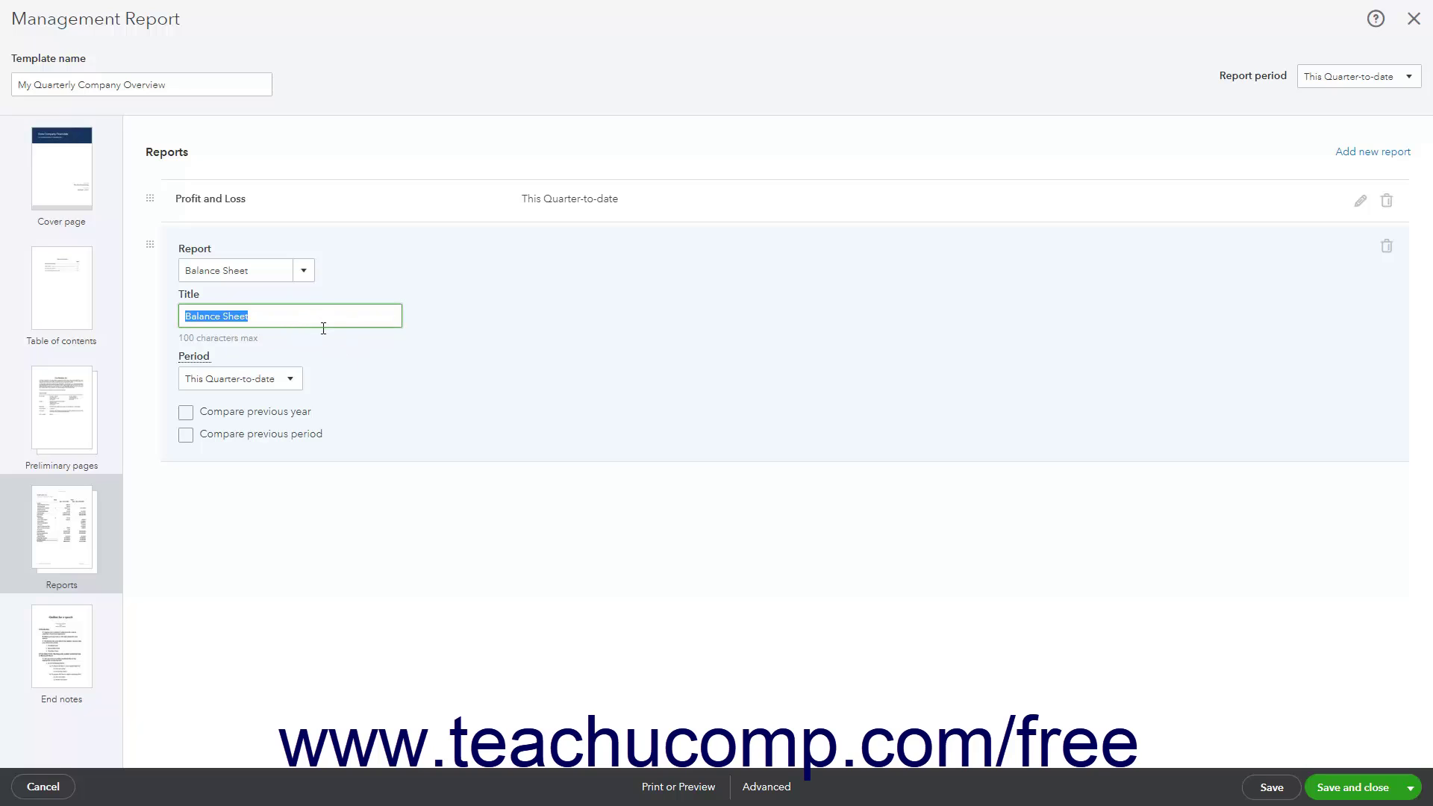
{"action": "left_click", "coordinate": [315, 390]}
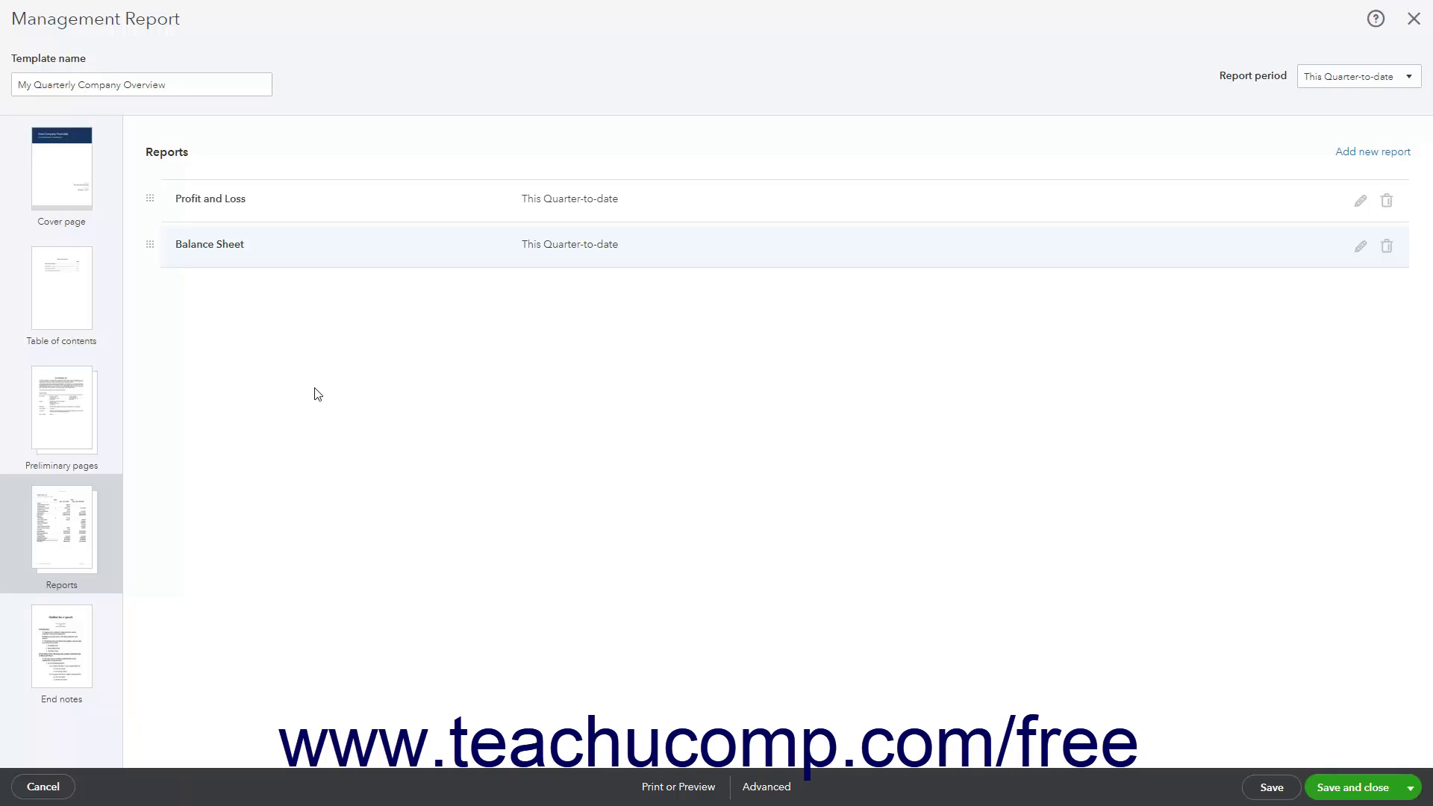
{"action": "left_click", "coordinate": [311, 267]}
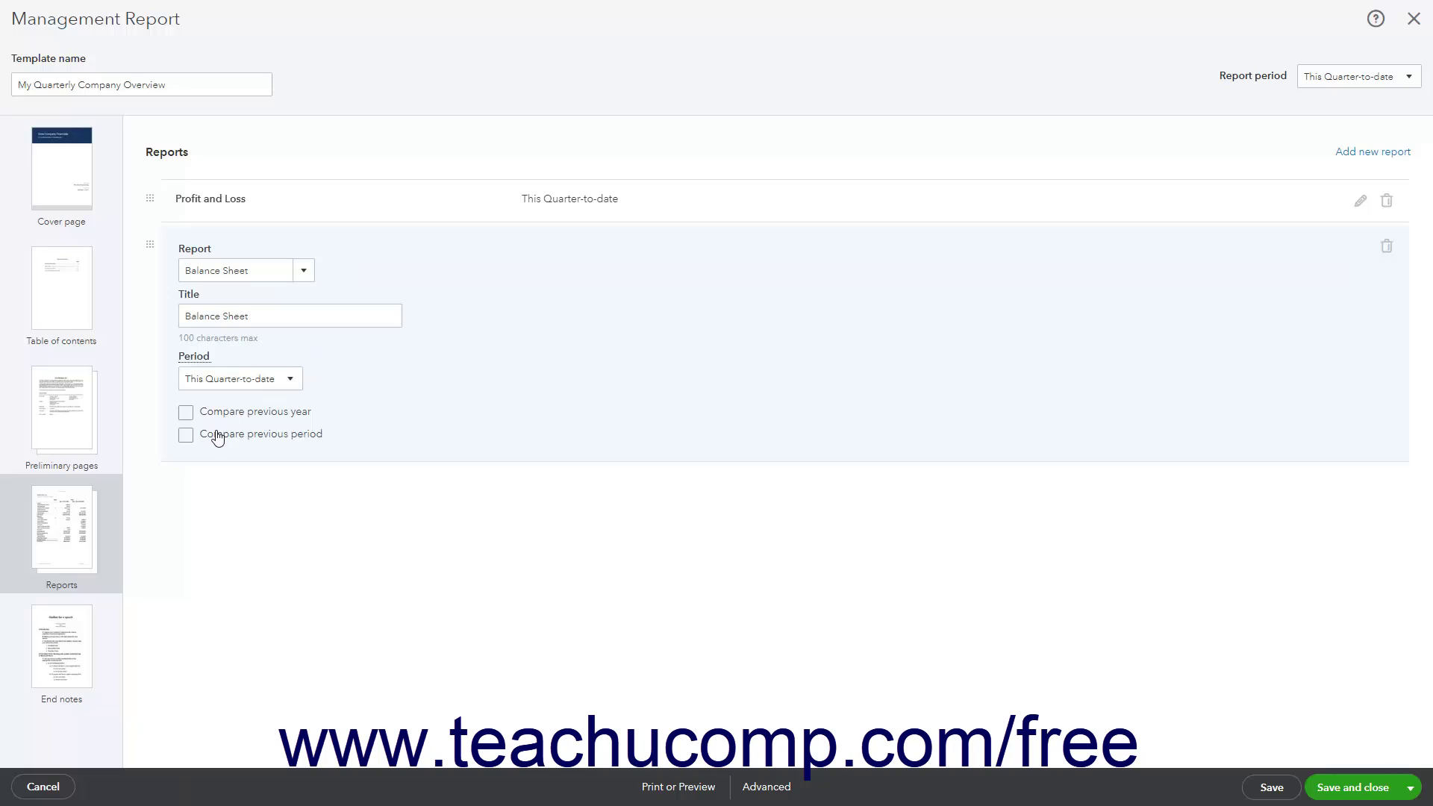
{"action": "left_click", "coordinate": [479, 294]}
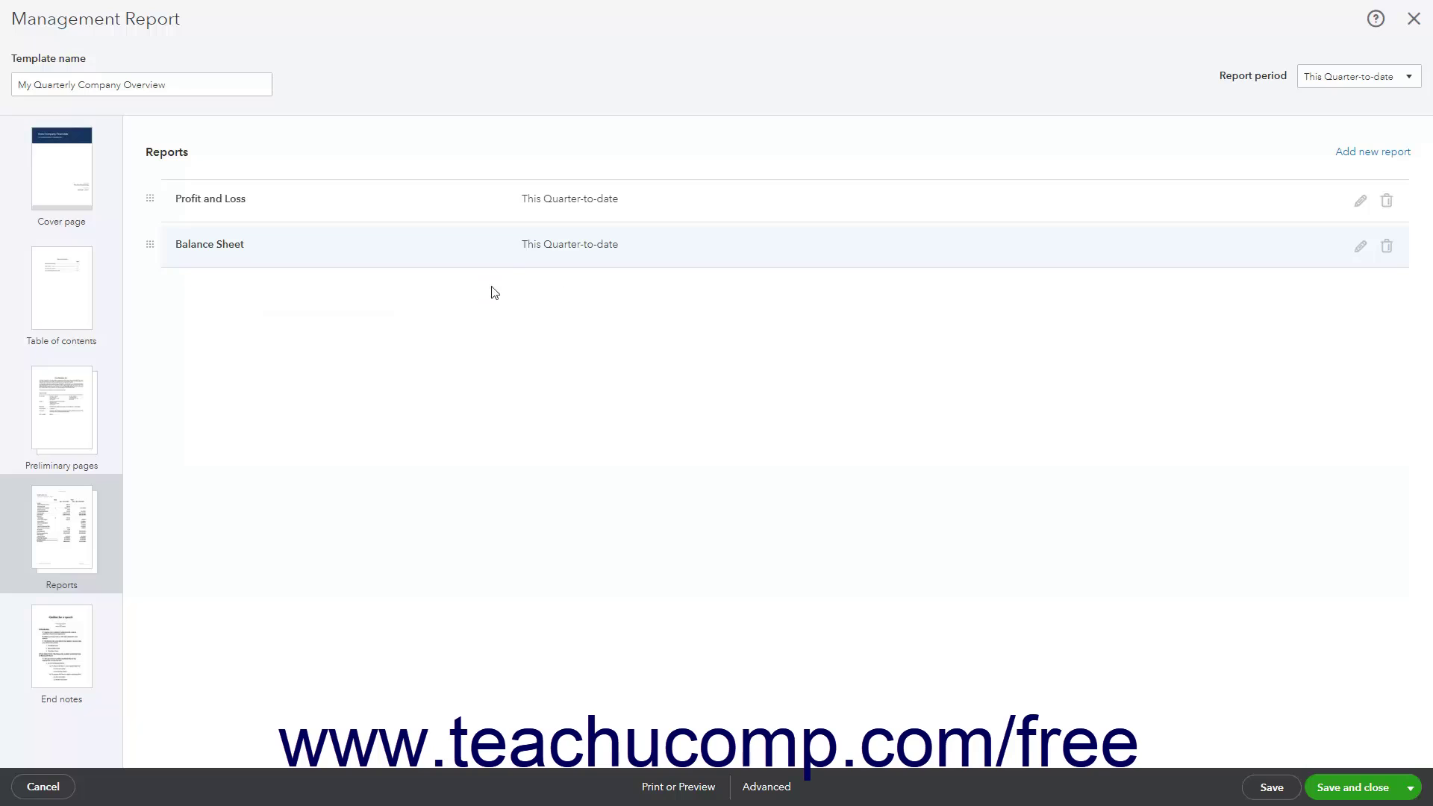
Add a Balance Sheet Detail report and confirm it is listed third in the table of contents.
{"action": "left_click", "coordinate": [1383, 154]}
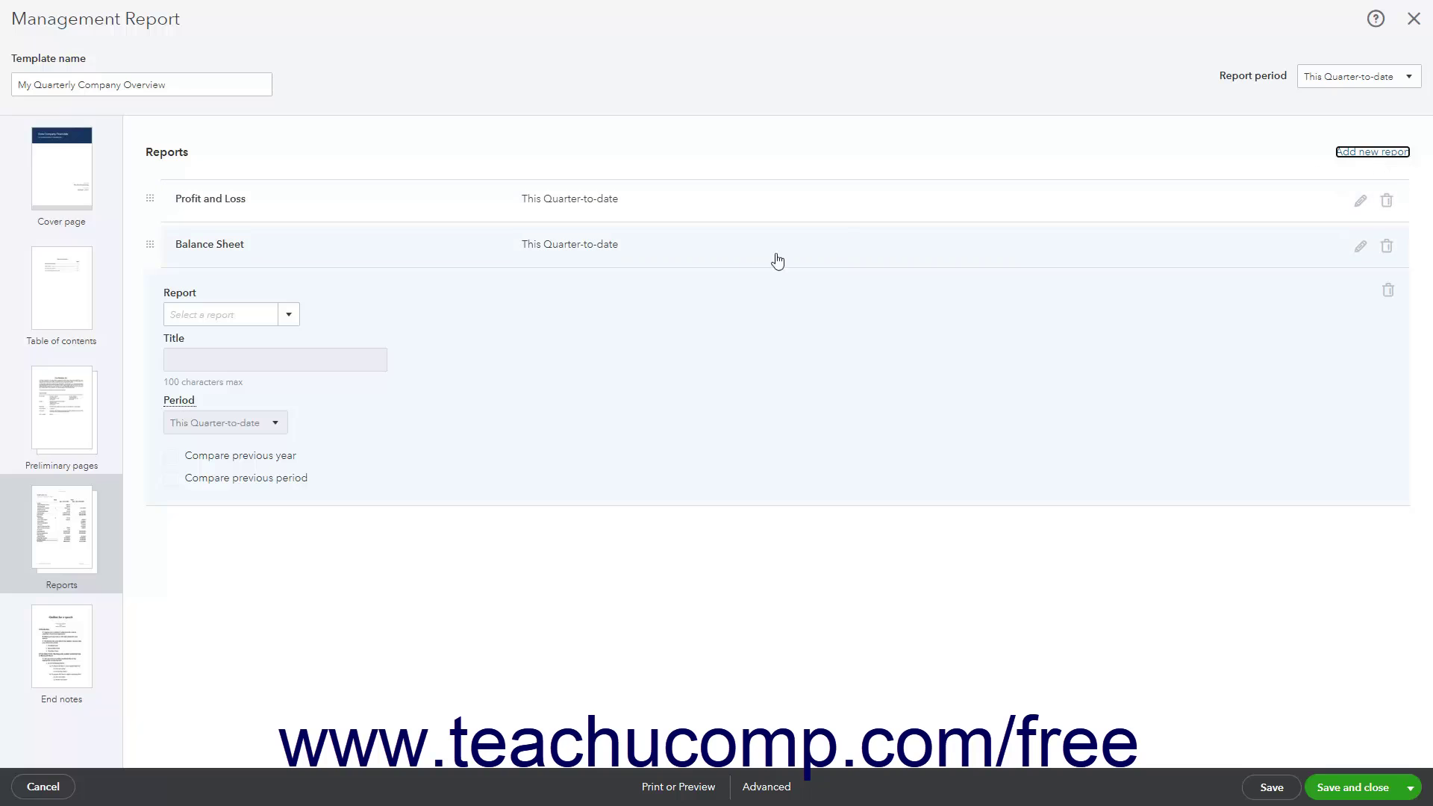
{"action": "left_click", "coordinate": [284, 321]}
{"action": "scroll", "coordinate": [275, 506], "scroll_direction": "down", "scroll_amount": 1}
{"action": "left_click", "coordinate": [267, 533]}
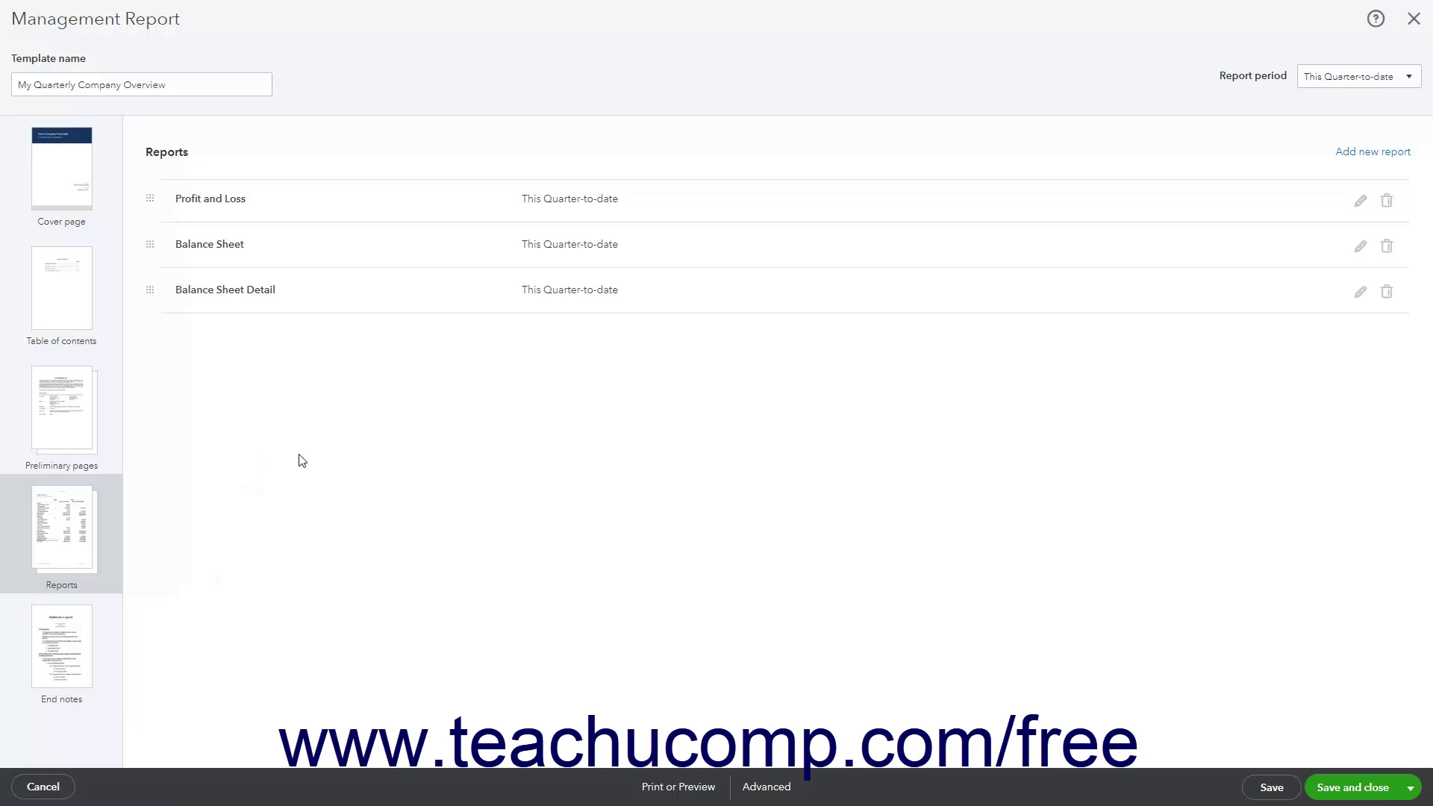
{"action": "left_click", "coordinate": [391, 289]}
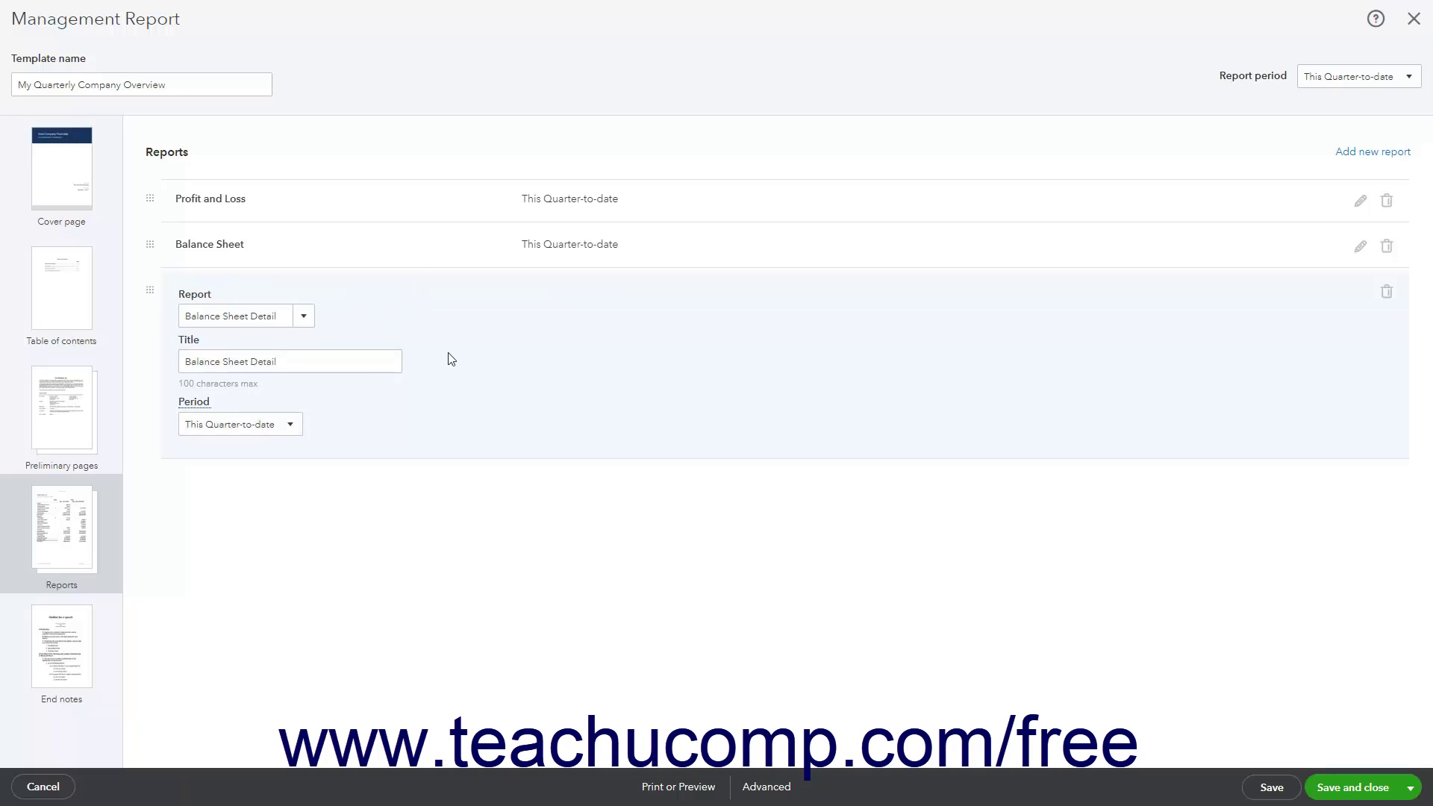
{"action": "left_click", "coordinate": [86, 295]}
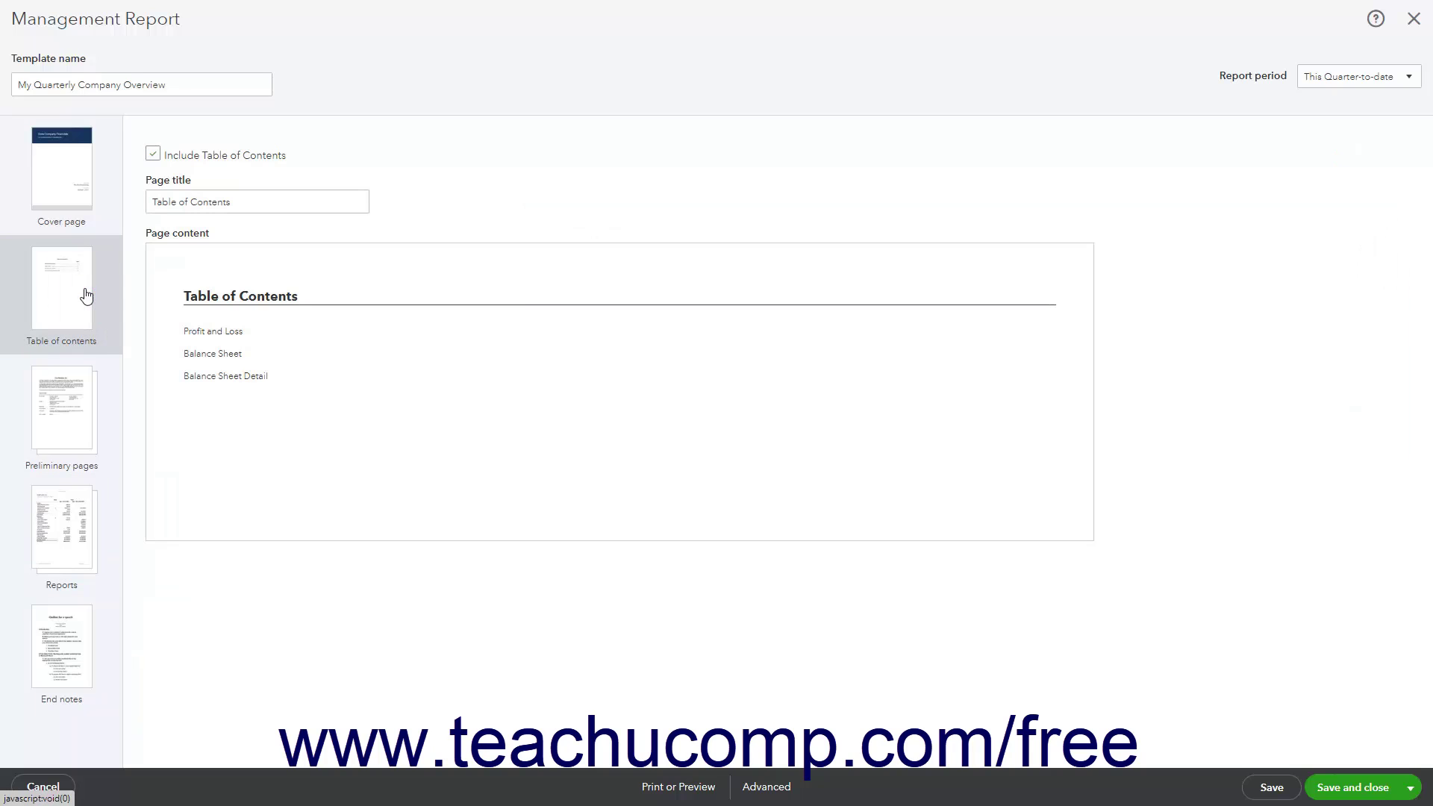
Check the included reports list, then bring up the End notes page settings.
{"action": "left_click", "coordinate": [86, 511]}
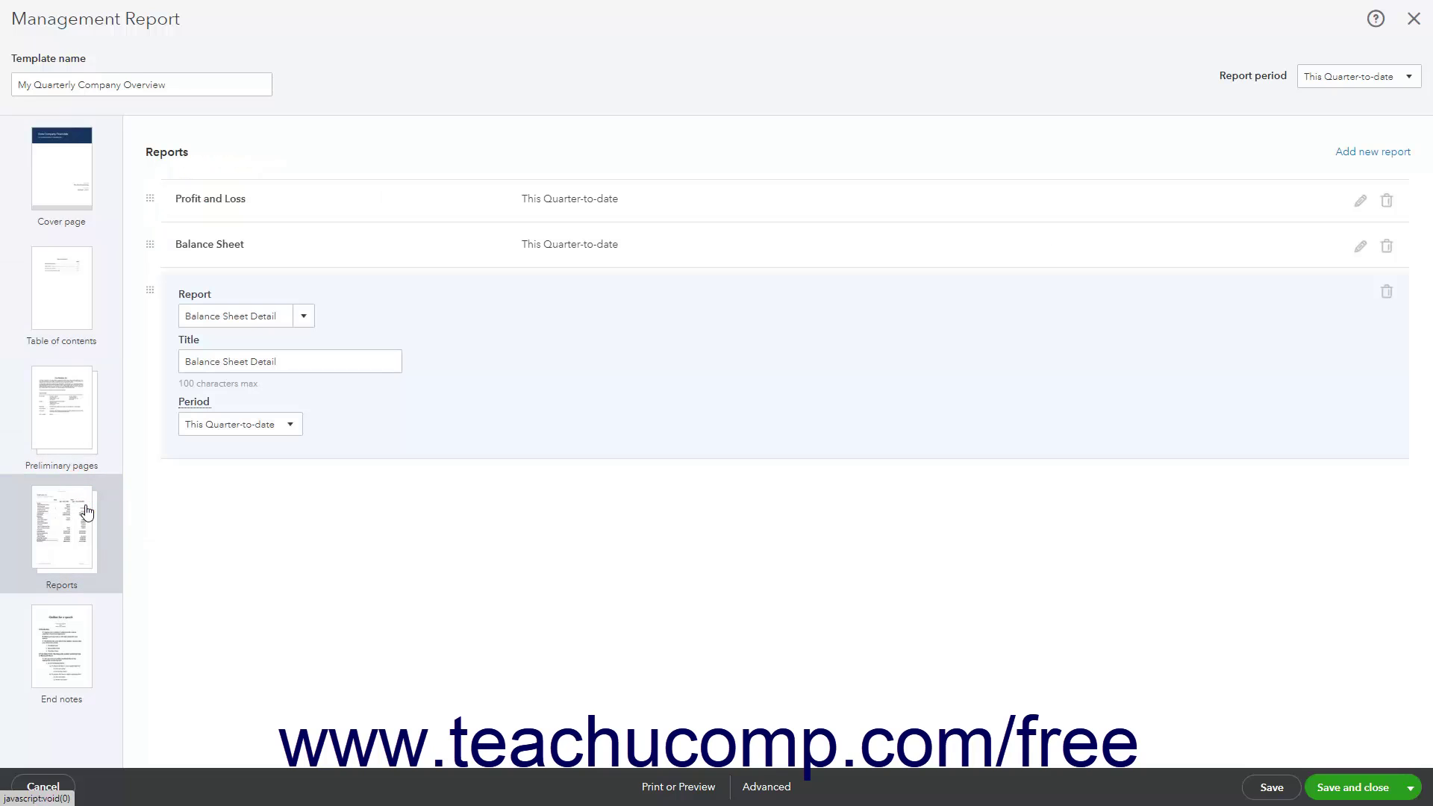
{"action": "left_click", "coordinate": [59, 650]}
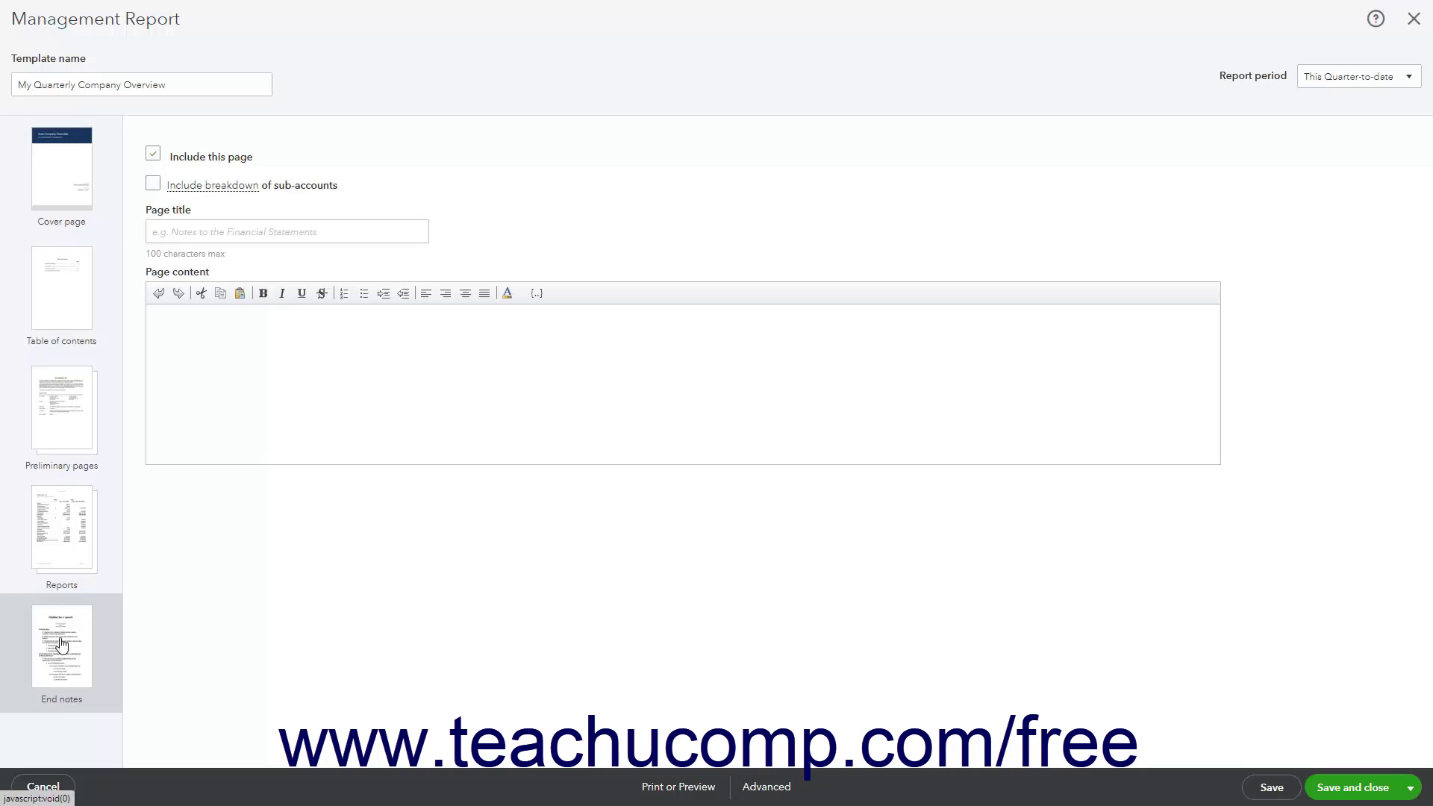
Exclude the End notes page with no sub-account breakdown and empty title and content.
{"action": "left_click", "coordinate": [157, 161]}
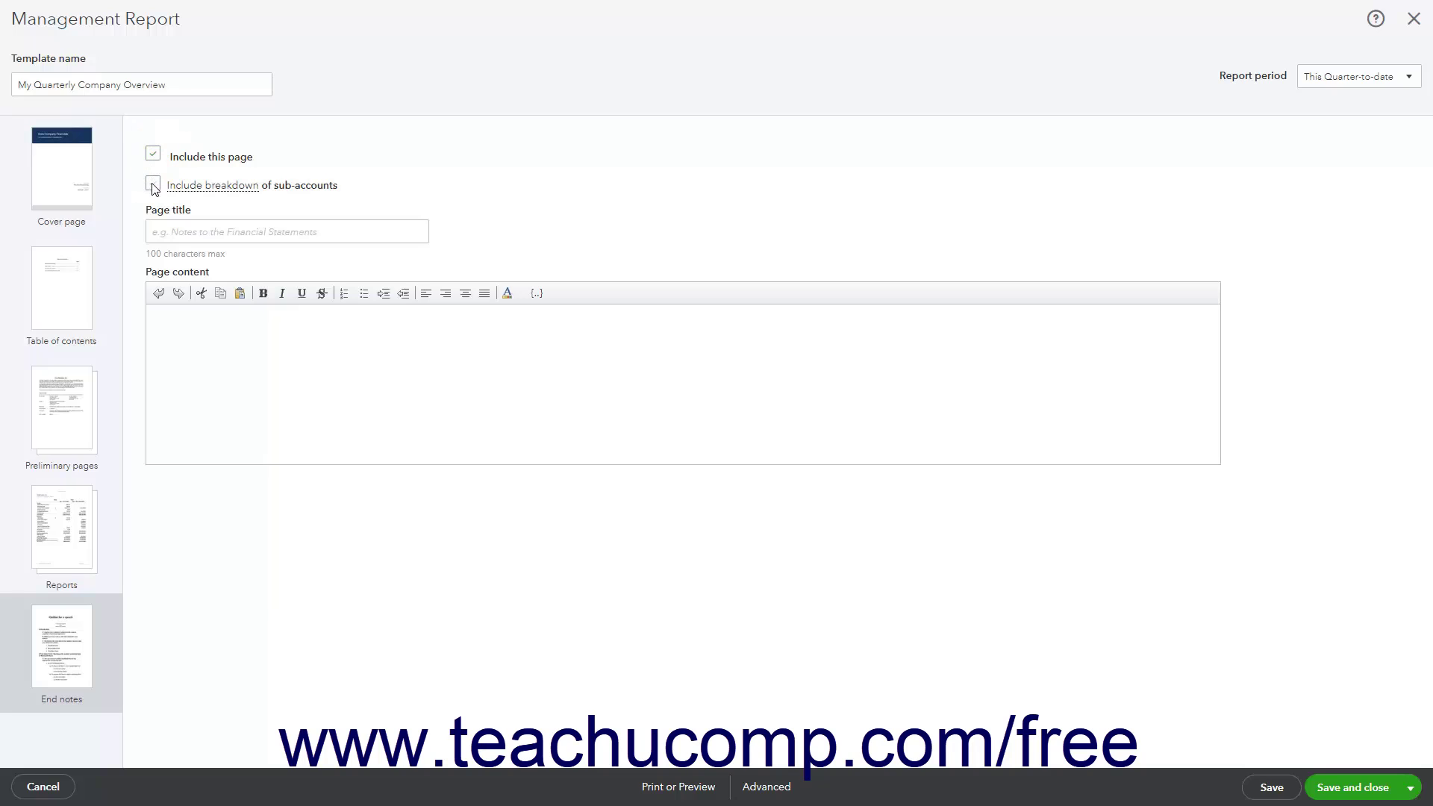
{"action": "left_click", "coordinate": [153, 186]}
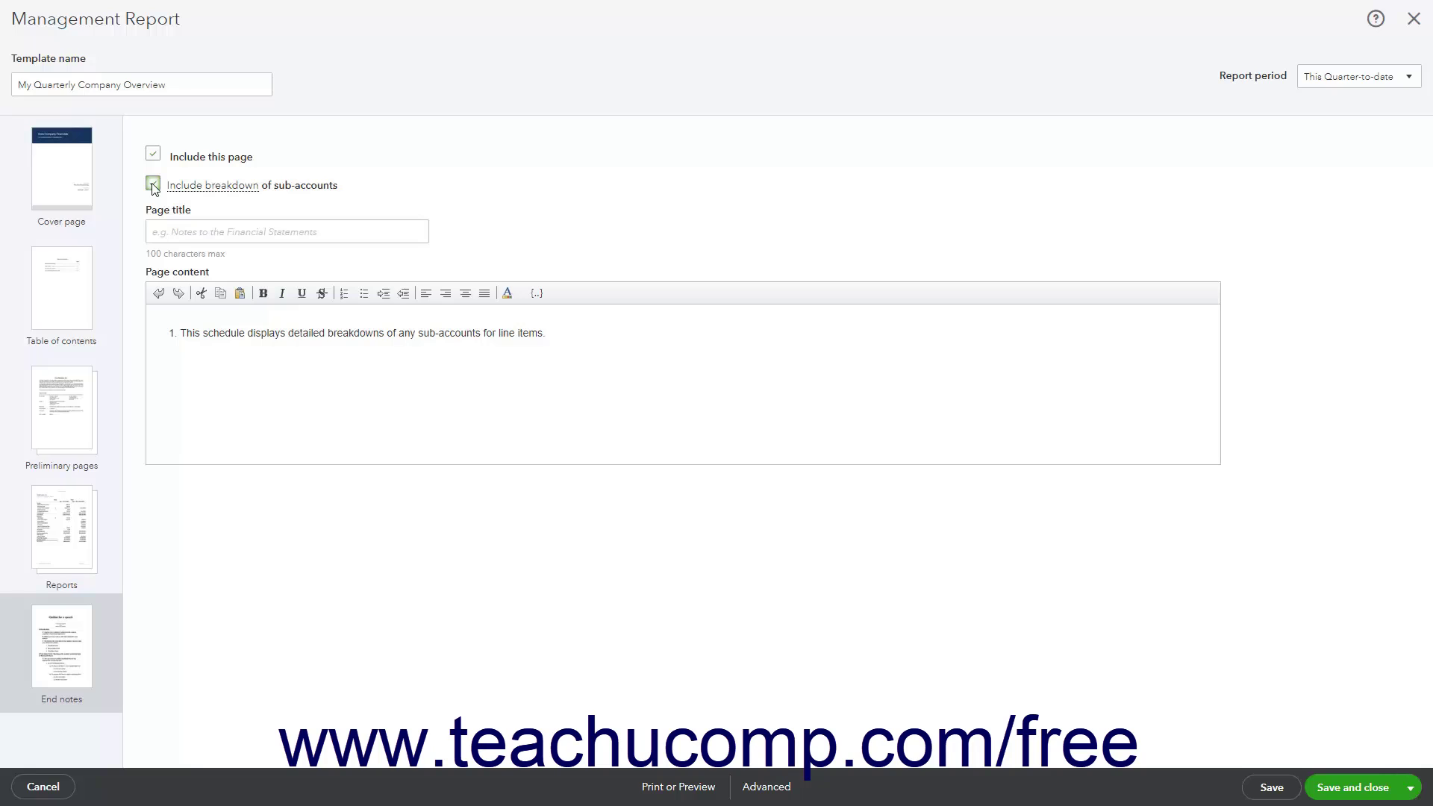
{"action": "left_click", "coordinate": [157, 232]}
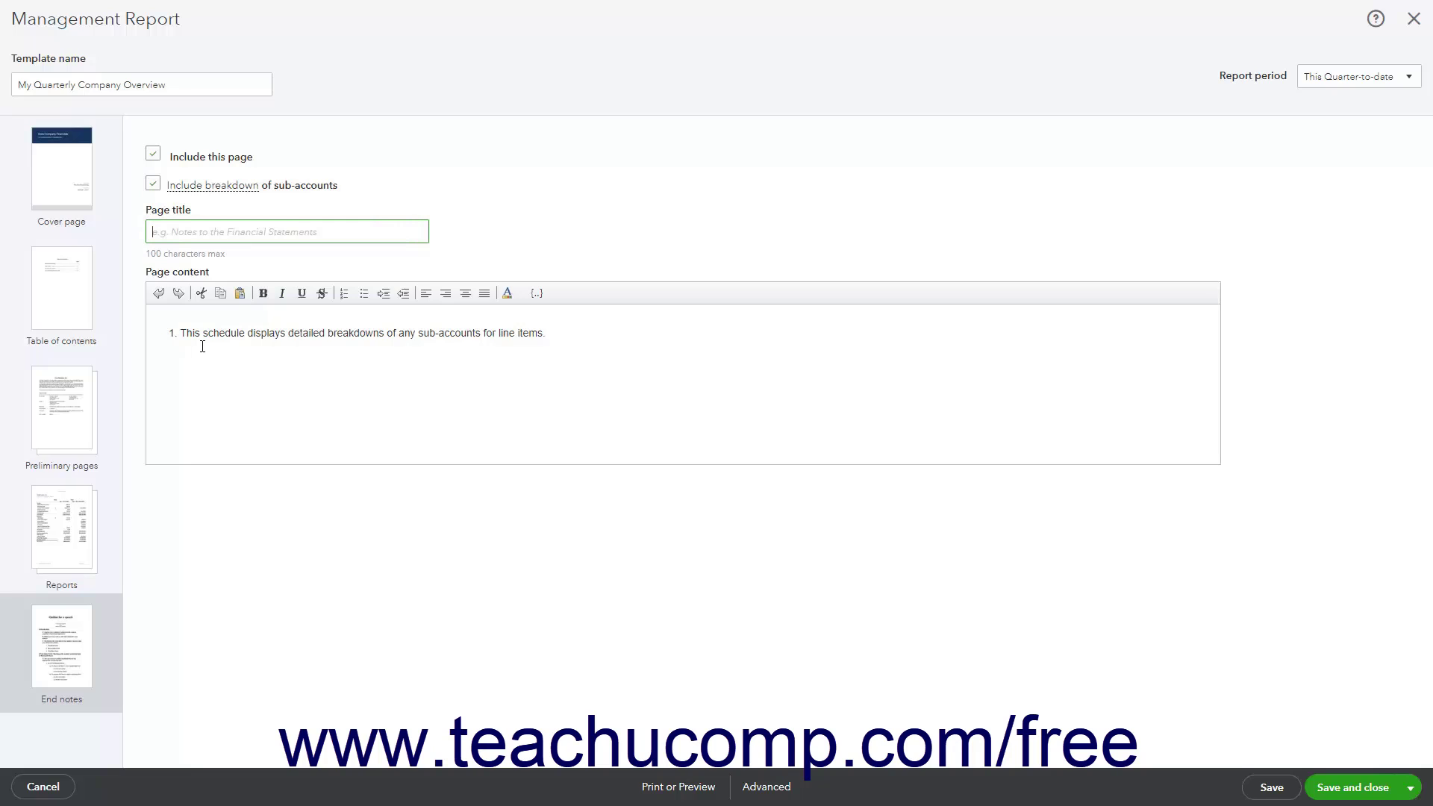
{"action": "left_click", "coordinate": [153, 184]}
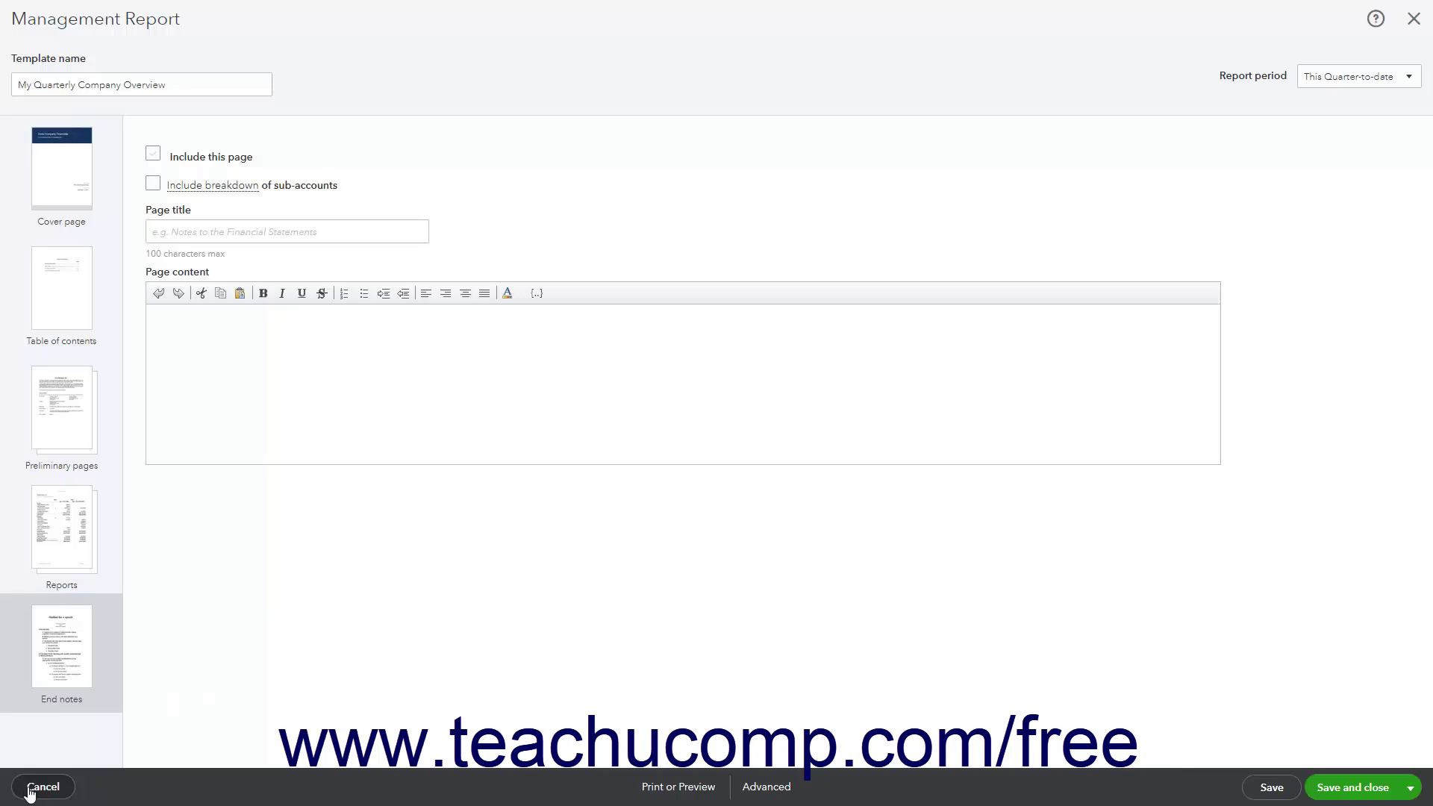
{"action": "left_click", "coordinate": [674, 790]}
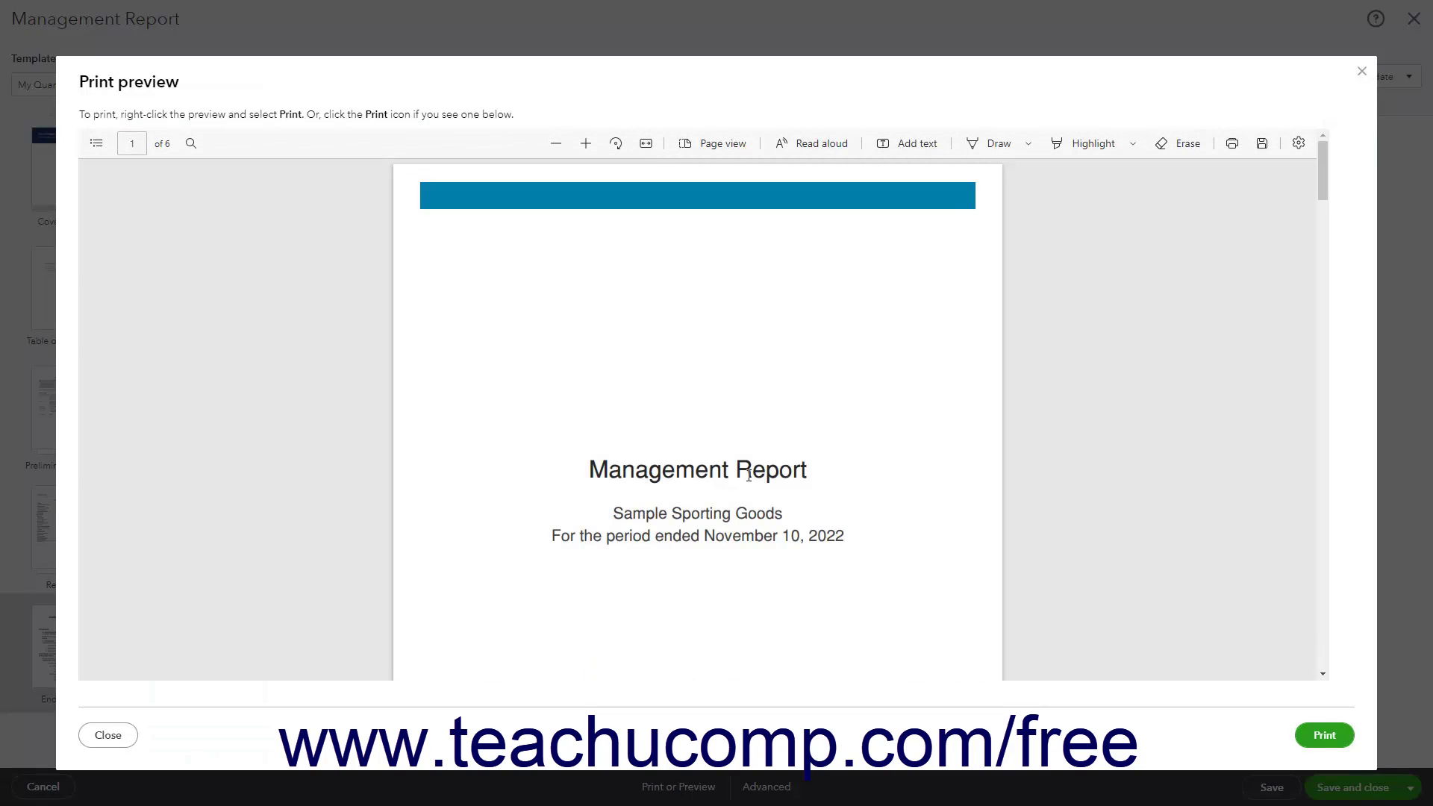
{"action": "left_click", "coordinate": [127, 739]}
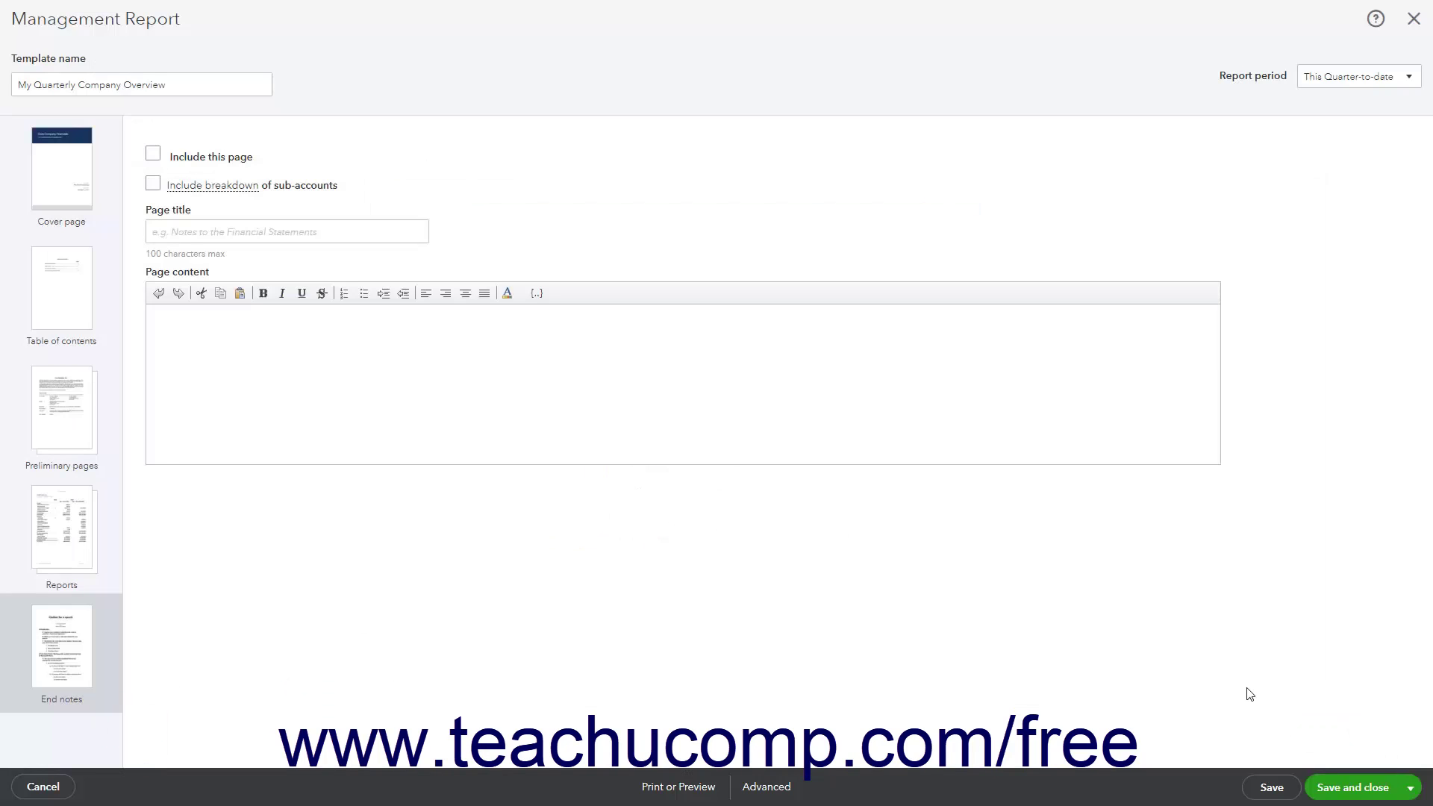
In Advanced settings, set the page header to Report end date while keeping the Company name footer.
{"action": "left_click", "coordinate": [769, 787]}
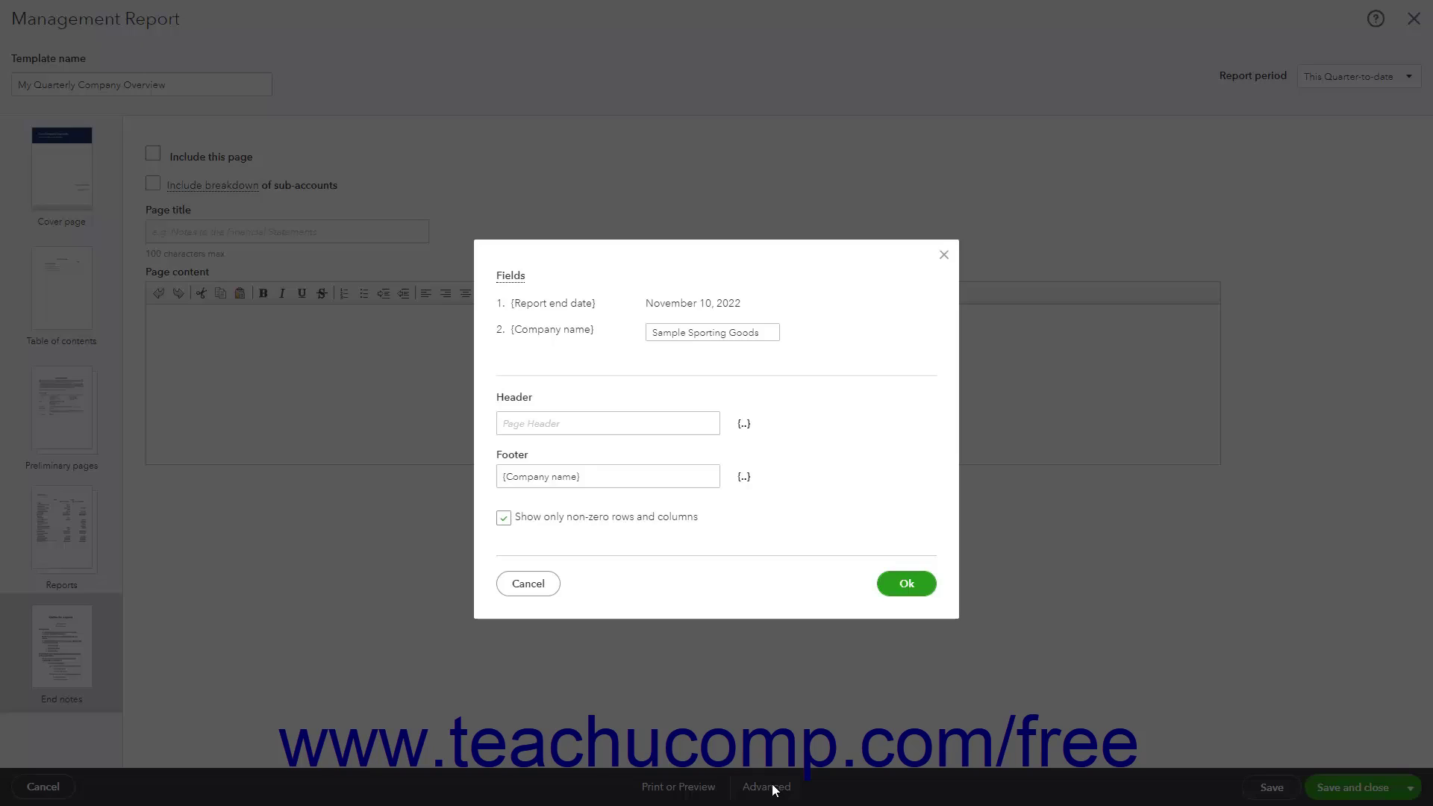
{"action": "triple_click", "coordinate": [728, 336]}
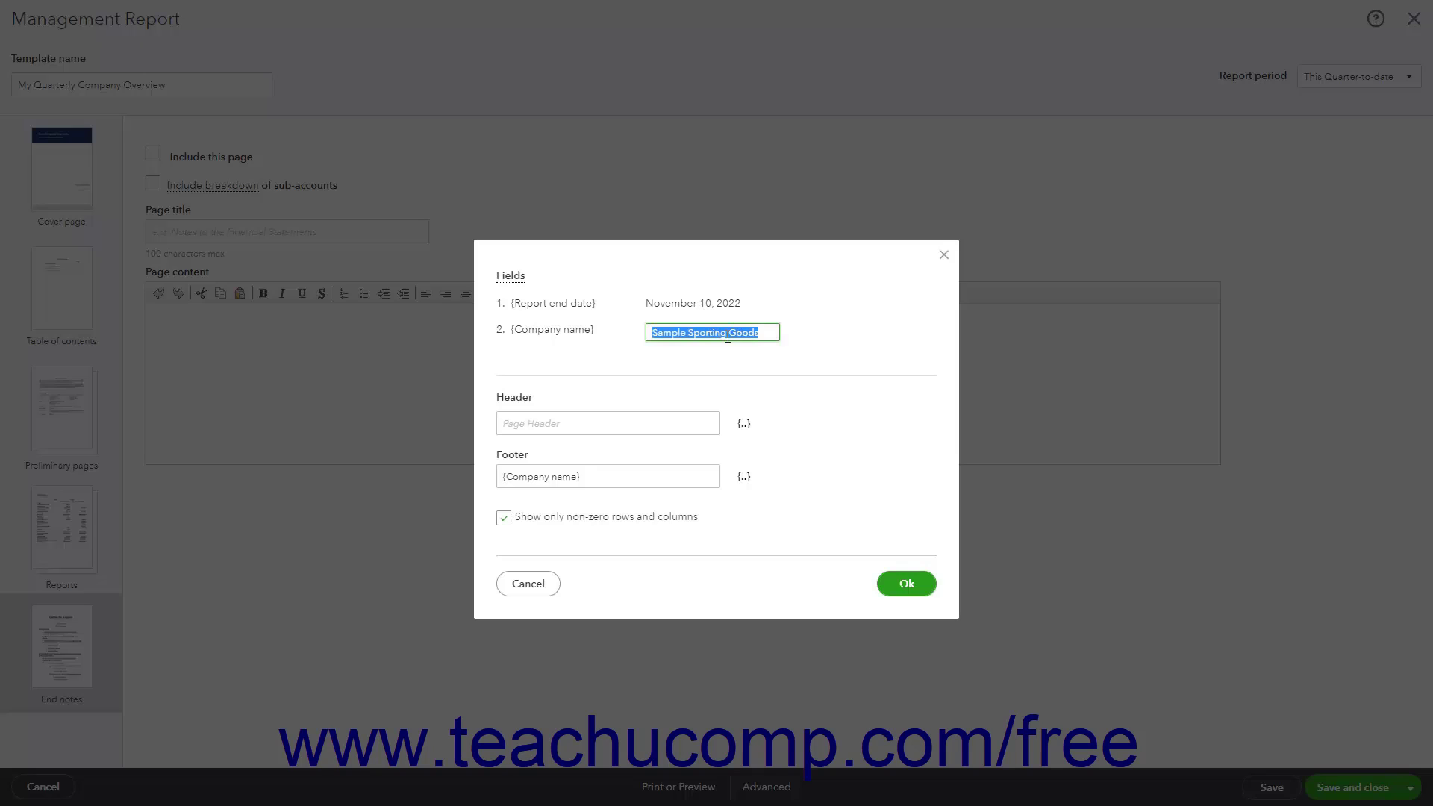
{"action": "left_click", "coordinate": [623, 421]}
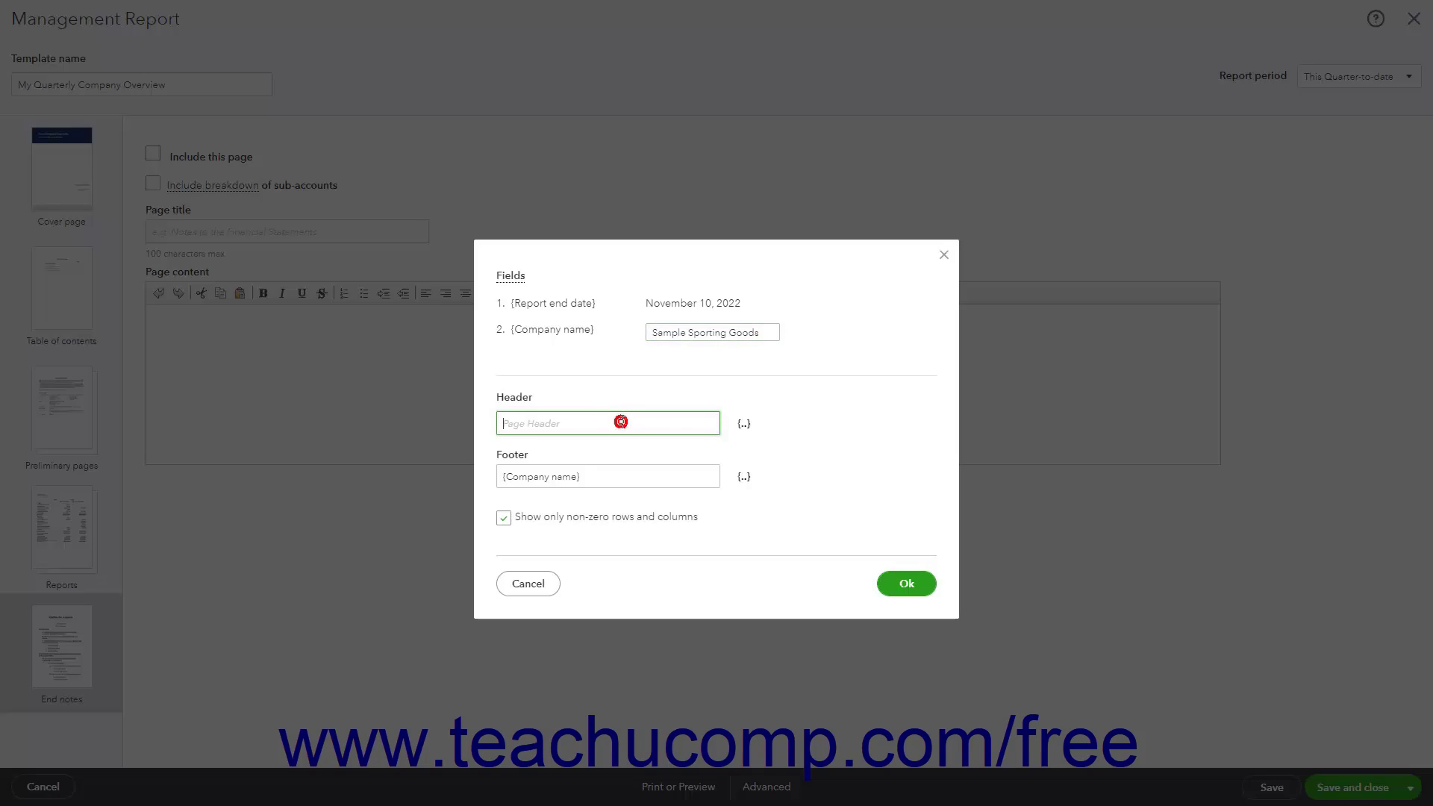
{"action": "left_click", "coordinate": [627, 482]}
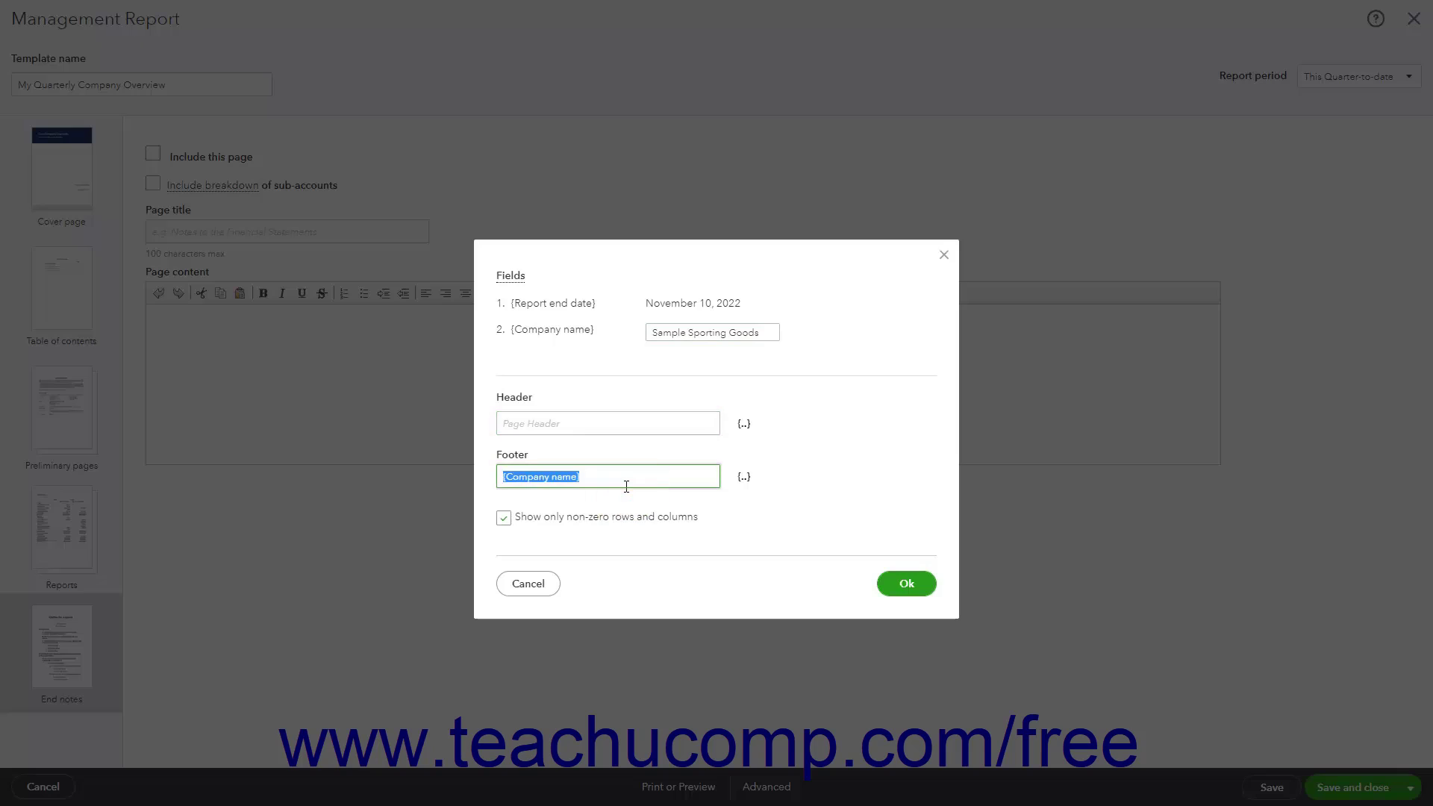
{"action": "left_click", "coordinate": [613, 420]}
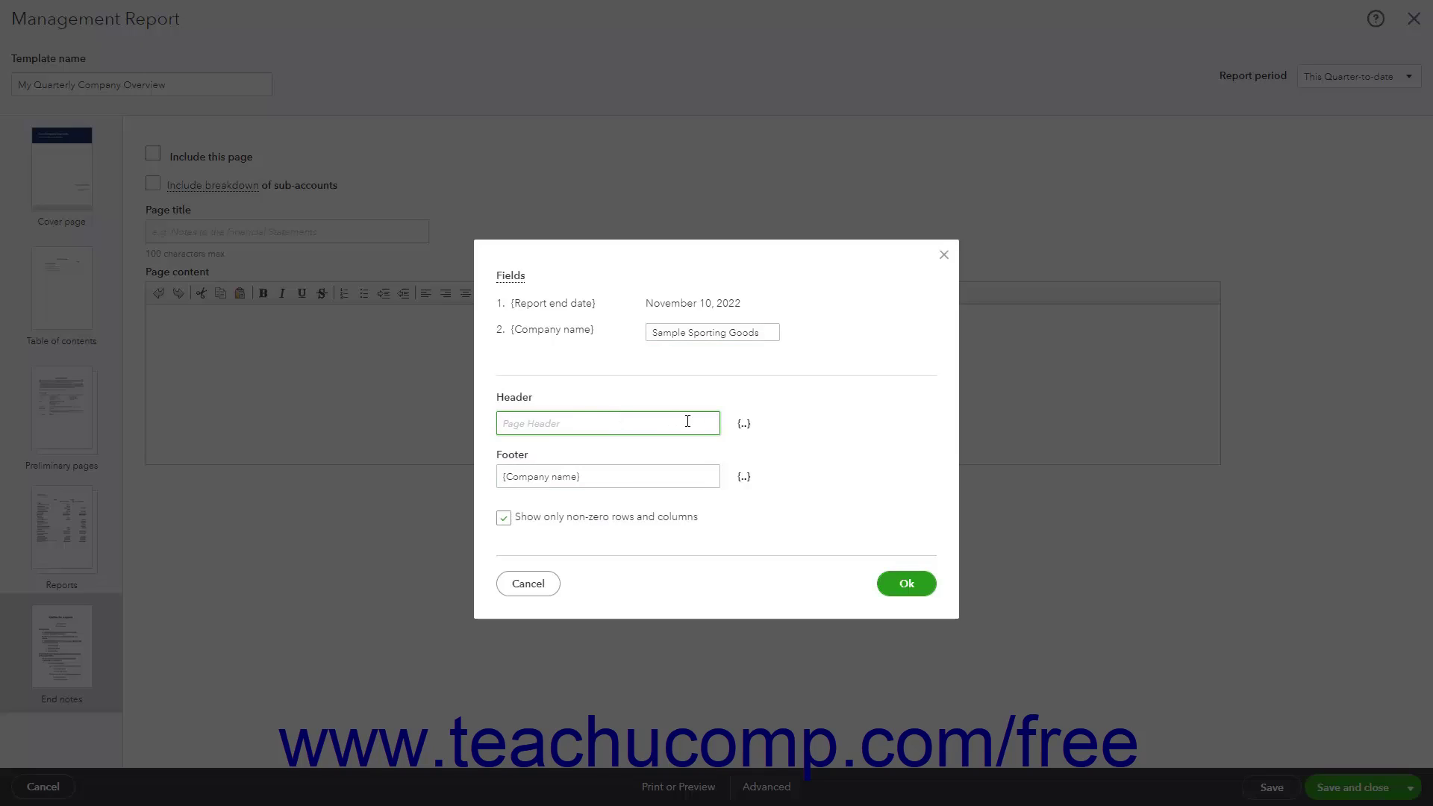
{"action": "left_click", "coordinate": [744, 425]}
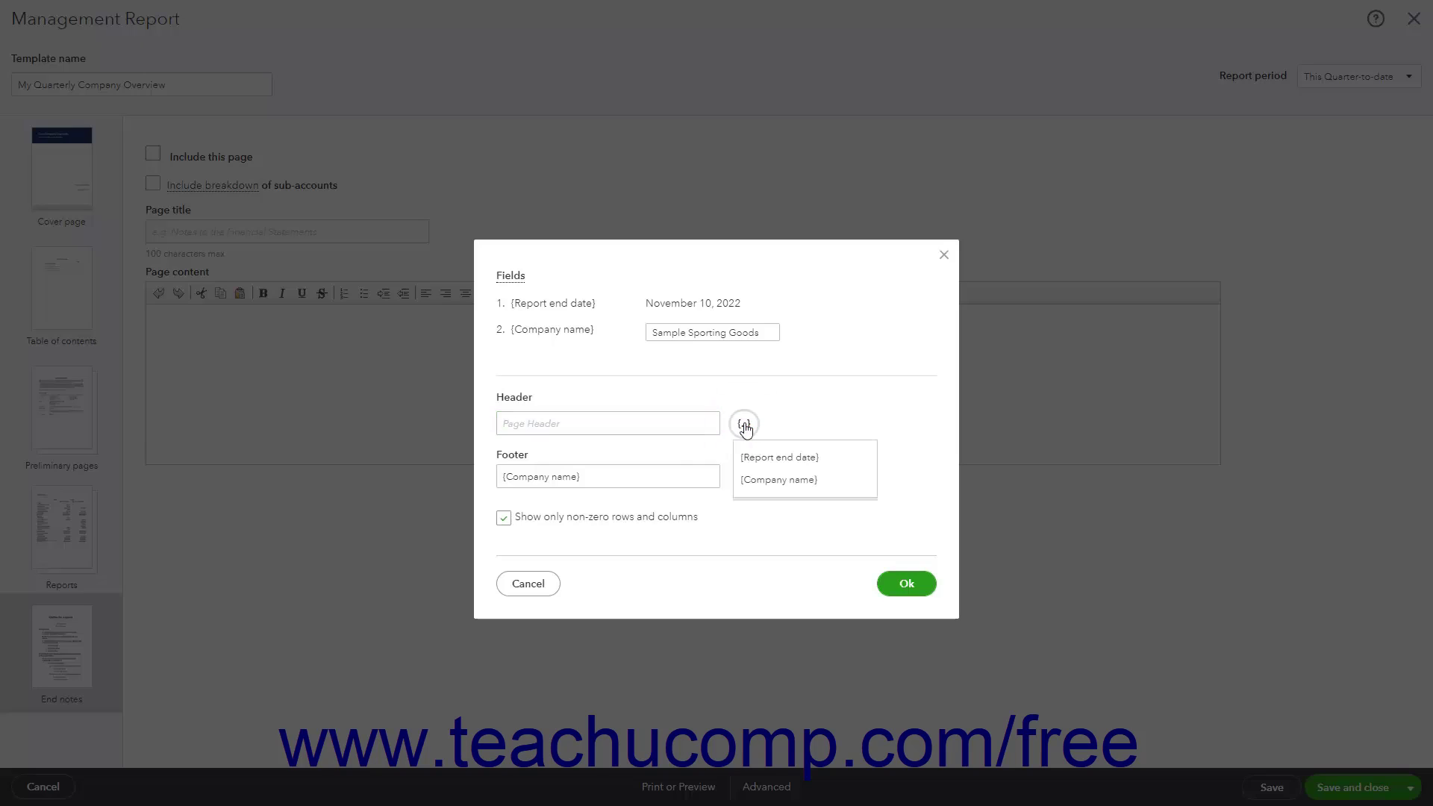
{"action": "left_click", "coordinate": [780, 457]}
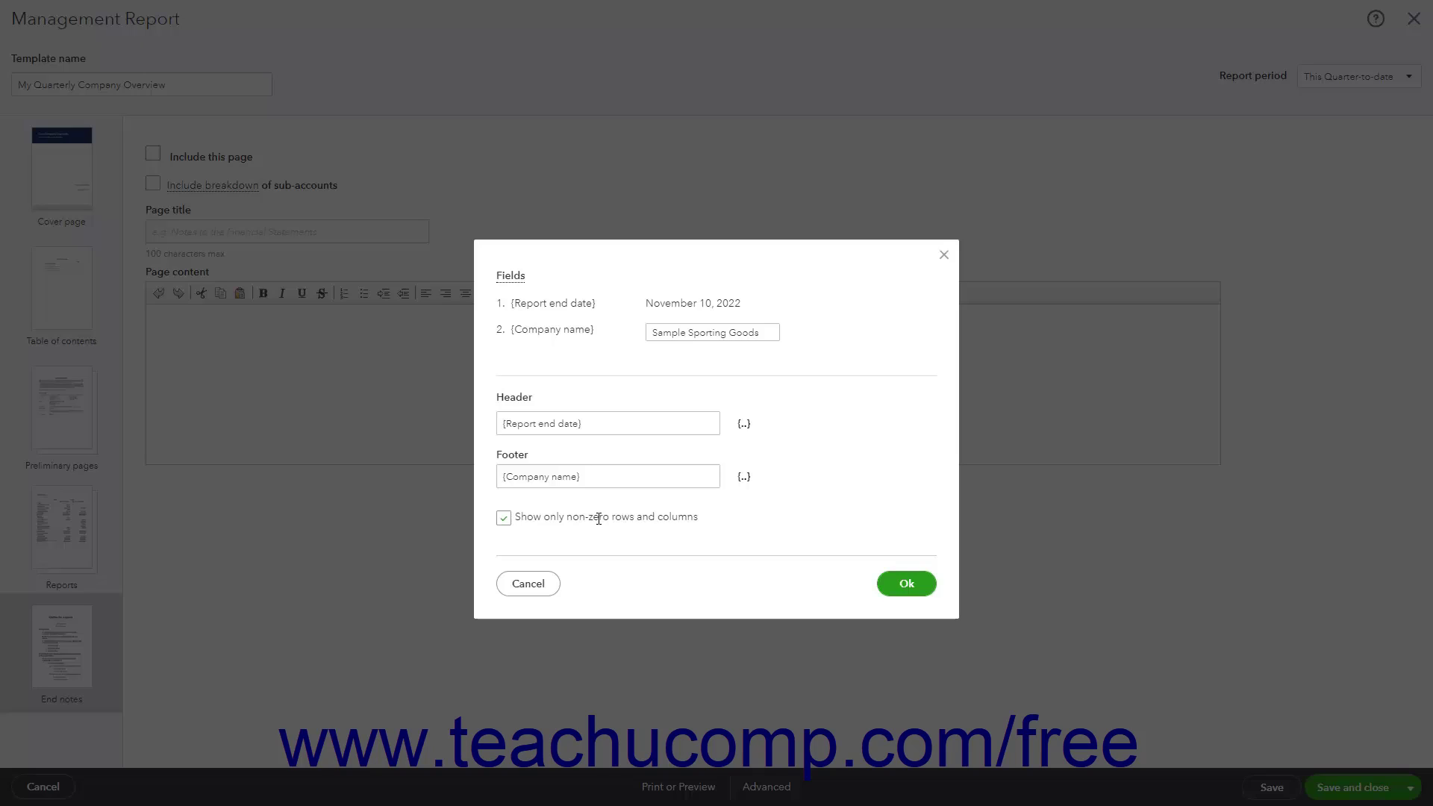
{"action": "left_click", "coordinate": [898, 586]}
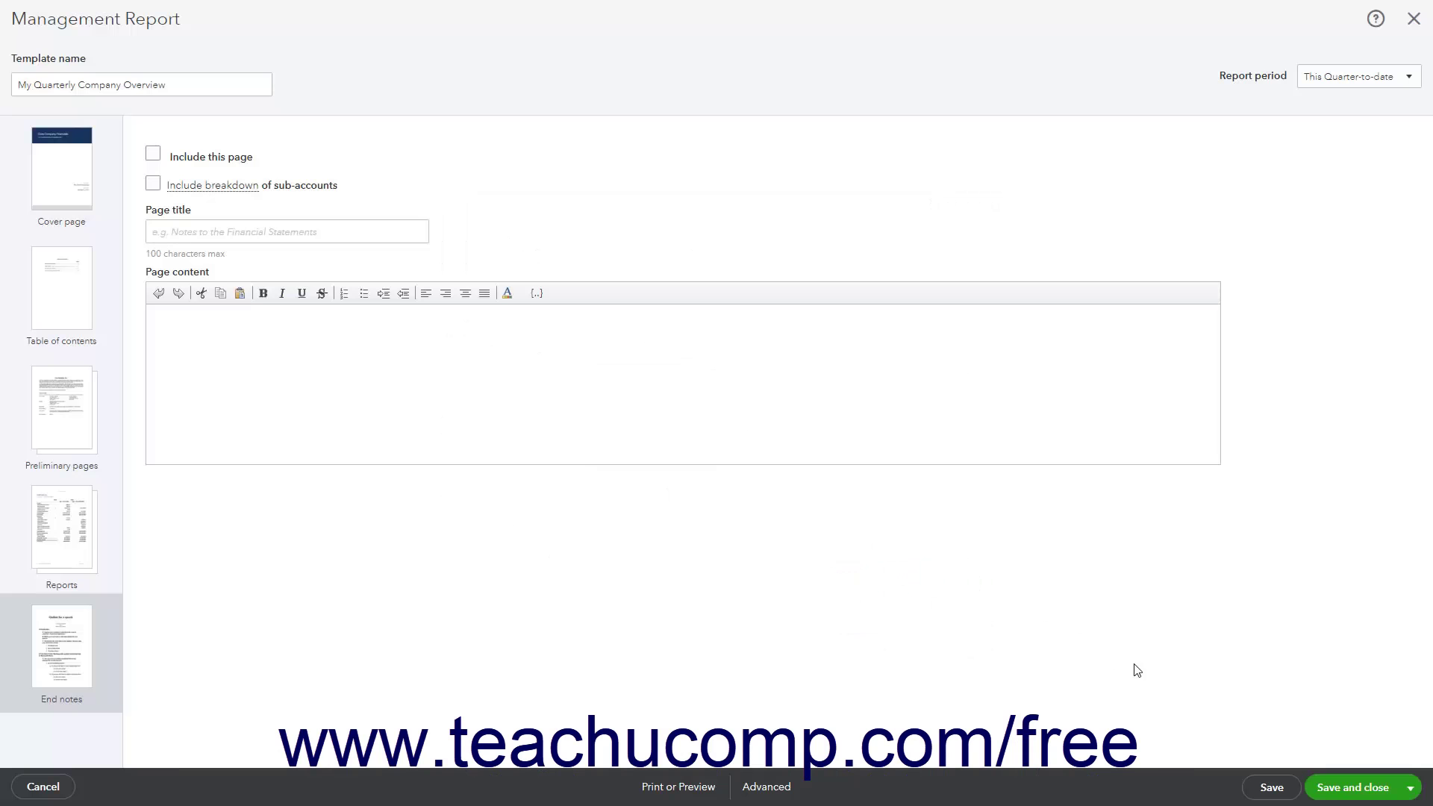
Save the My Quarterly Company Overview report and close it back to Management reports.
{"action": "left_click", "coordinate": [1258, 788]}
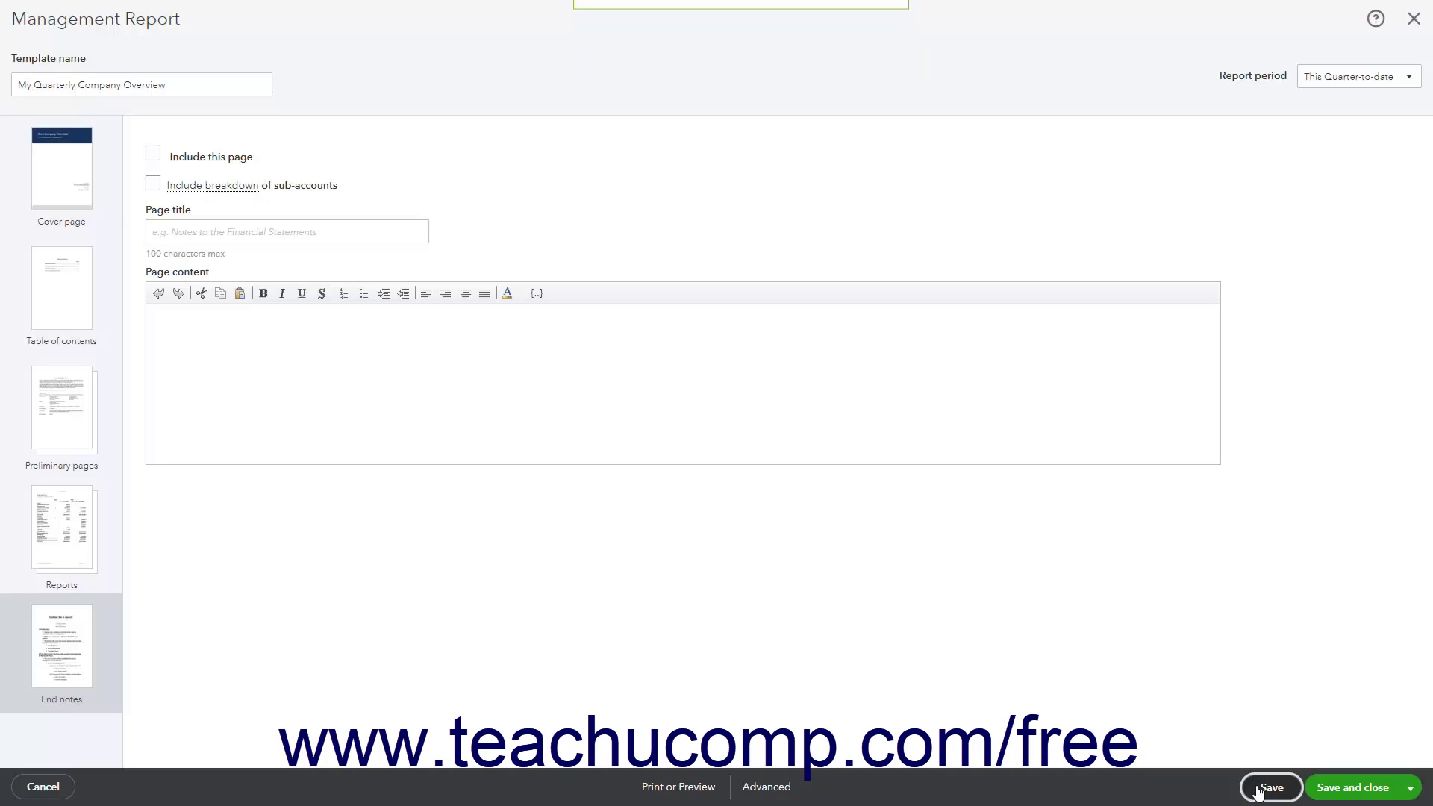
{"action": "left_click", "coordinate": [1410, 790]}
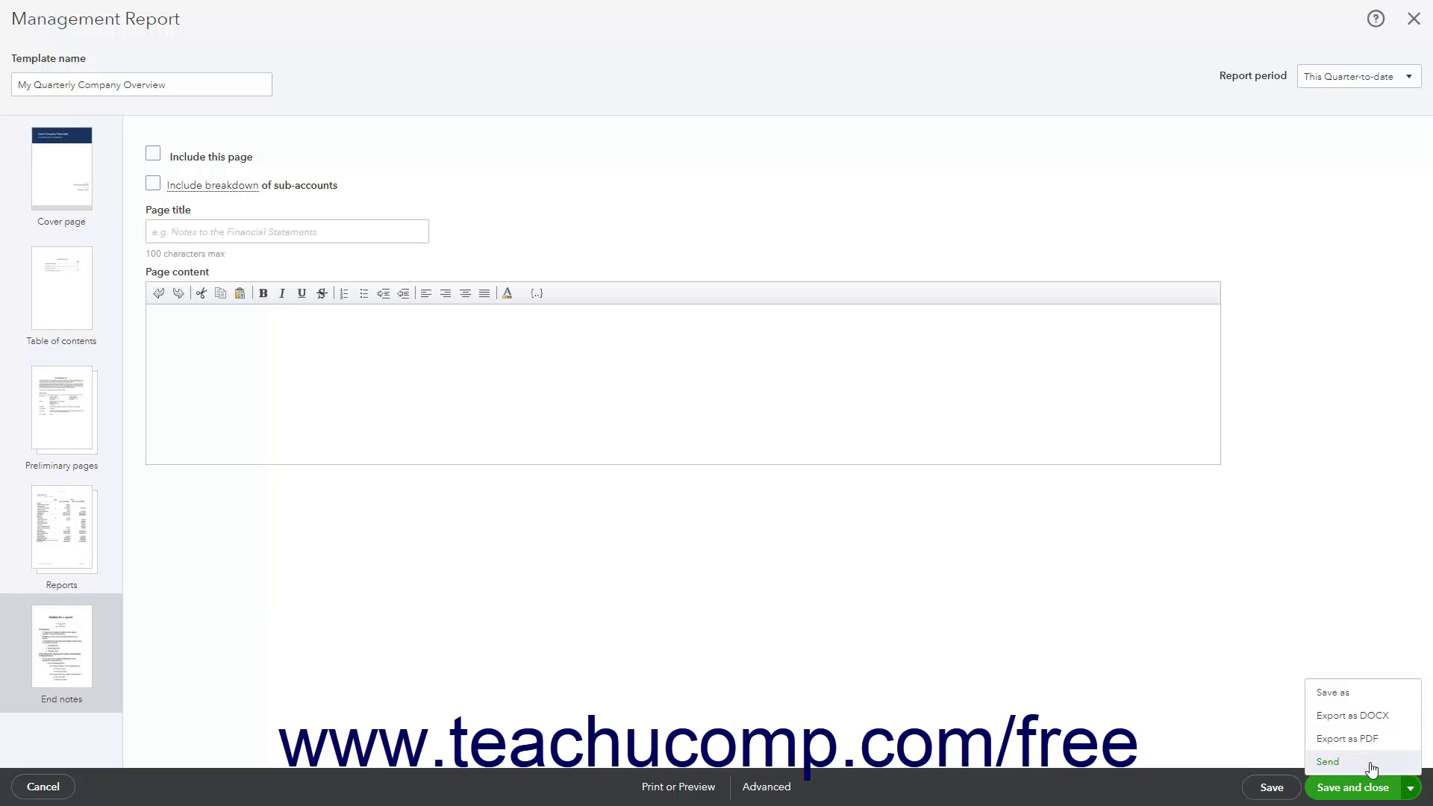
{"action": "left_click", "coordinate": [1376, 794]}
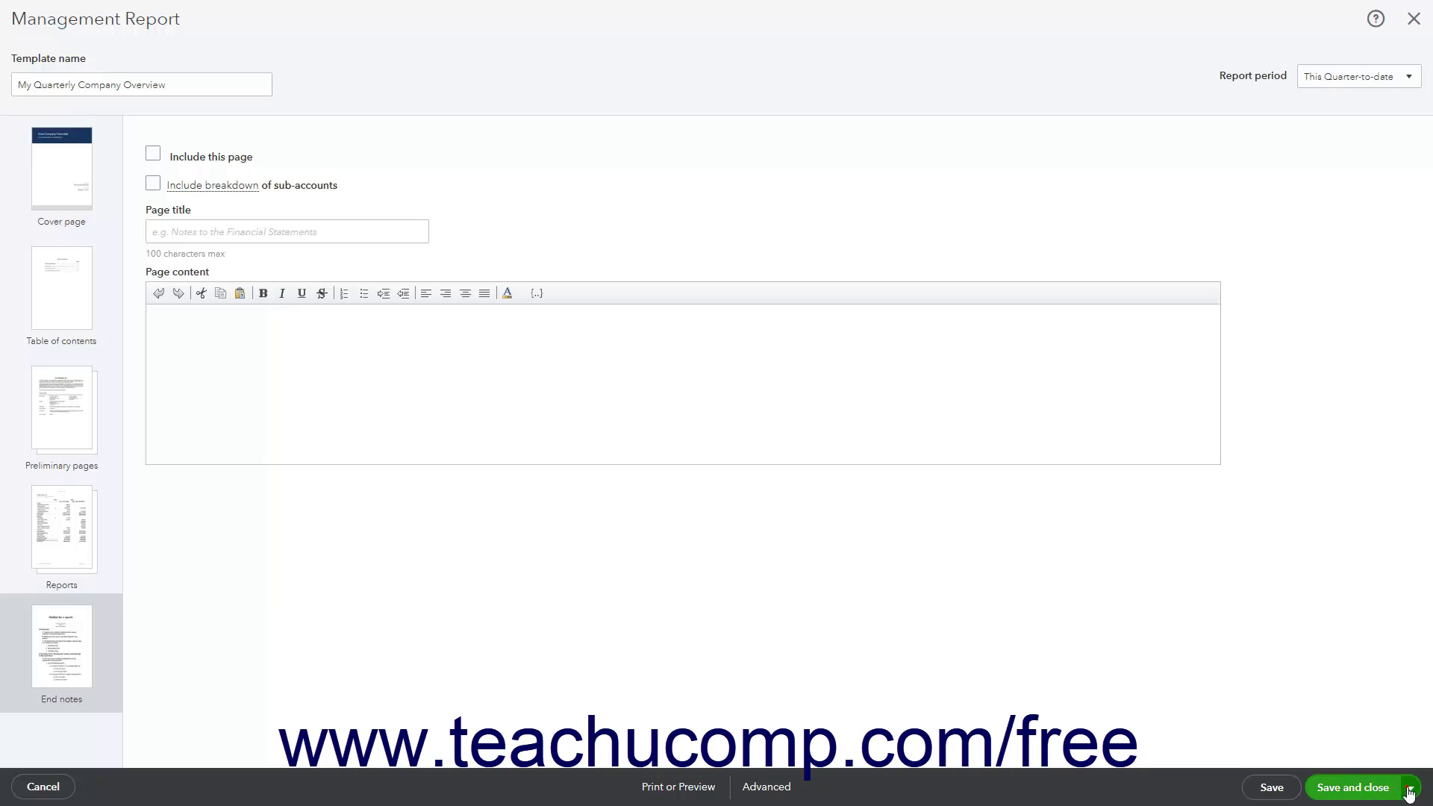
{"action": "left_click", "coordinate": [1376, 794]}
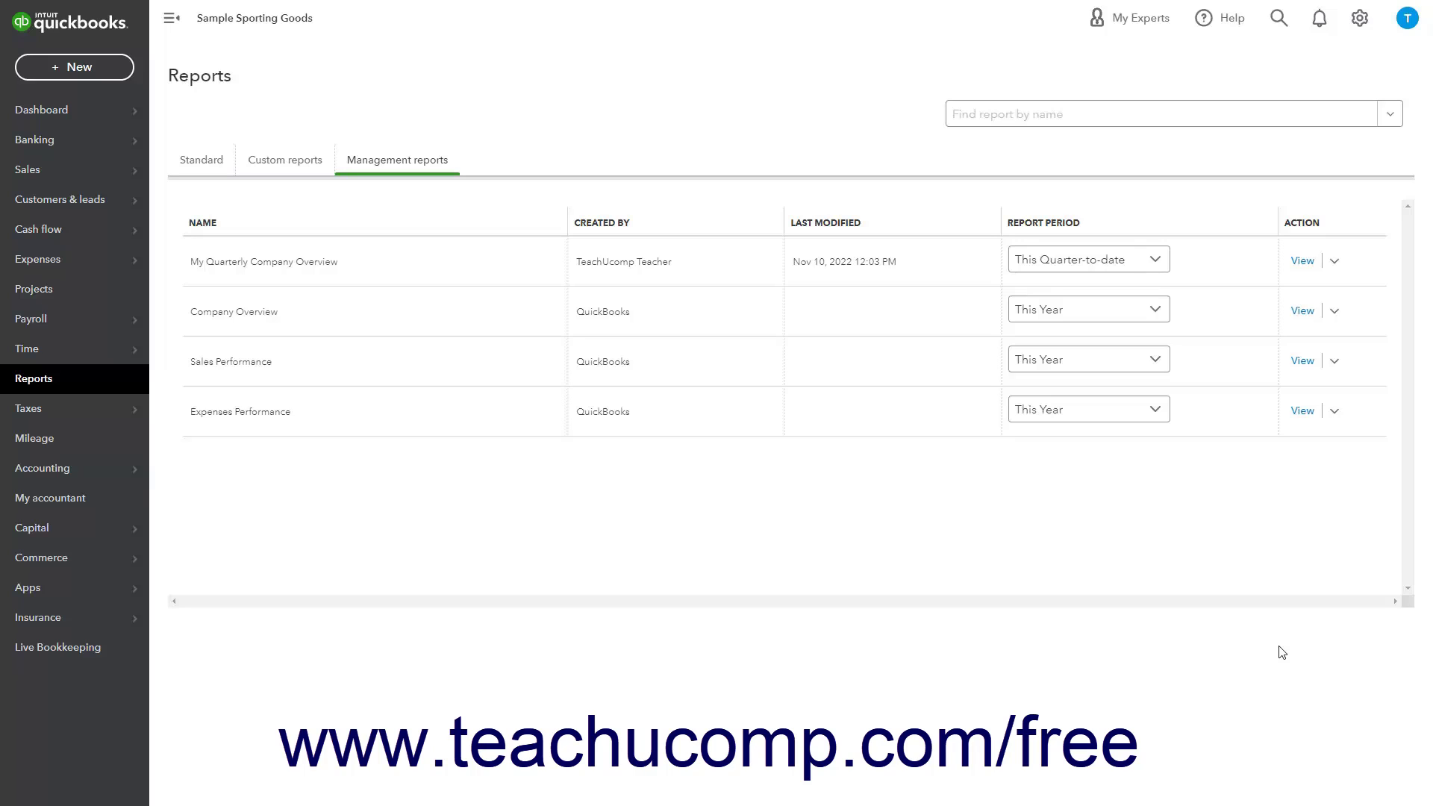
Show the action menu beside View for the My Quarterly Company Overview row.
{"action": "left_click", "coordinate": [1335, 260]}
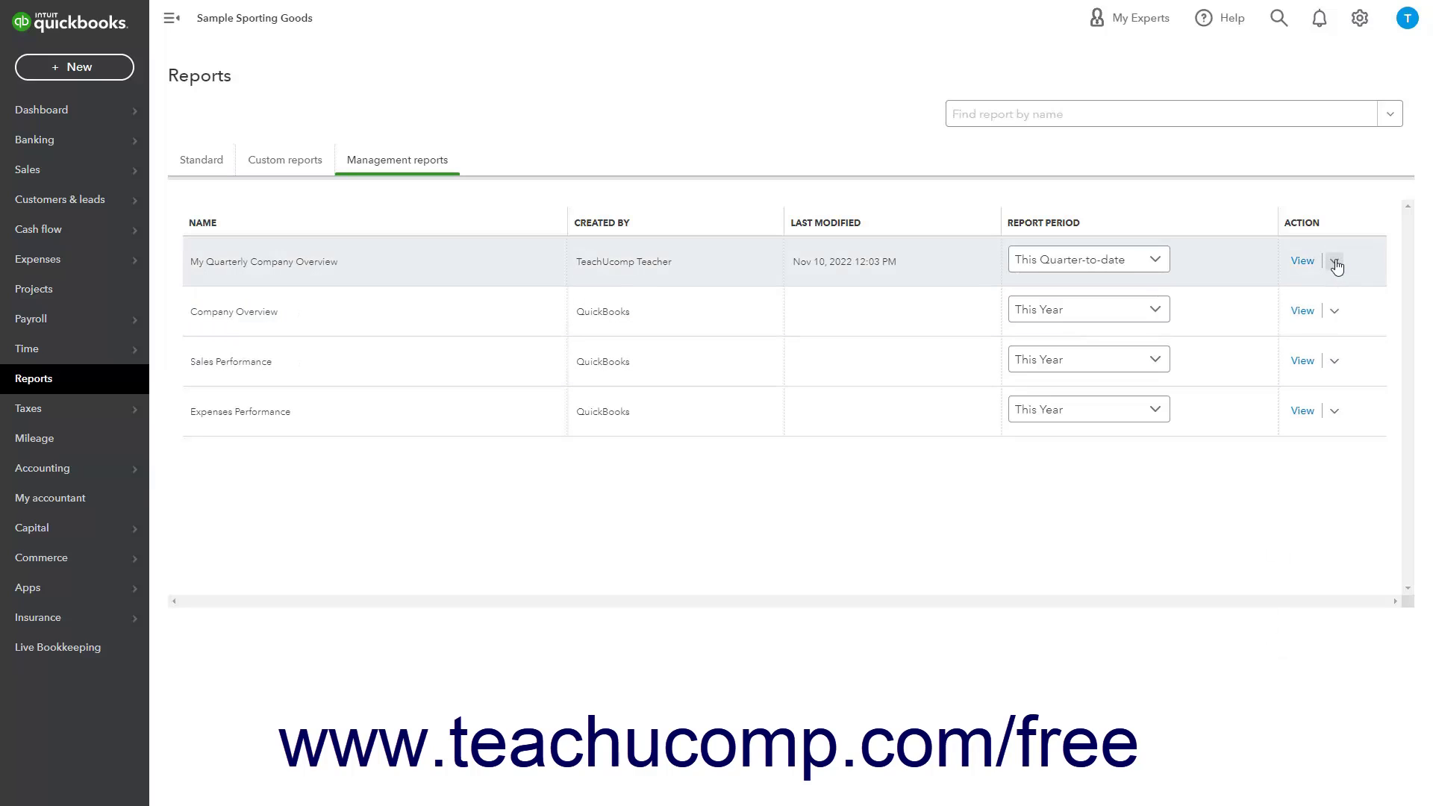